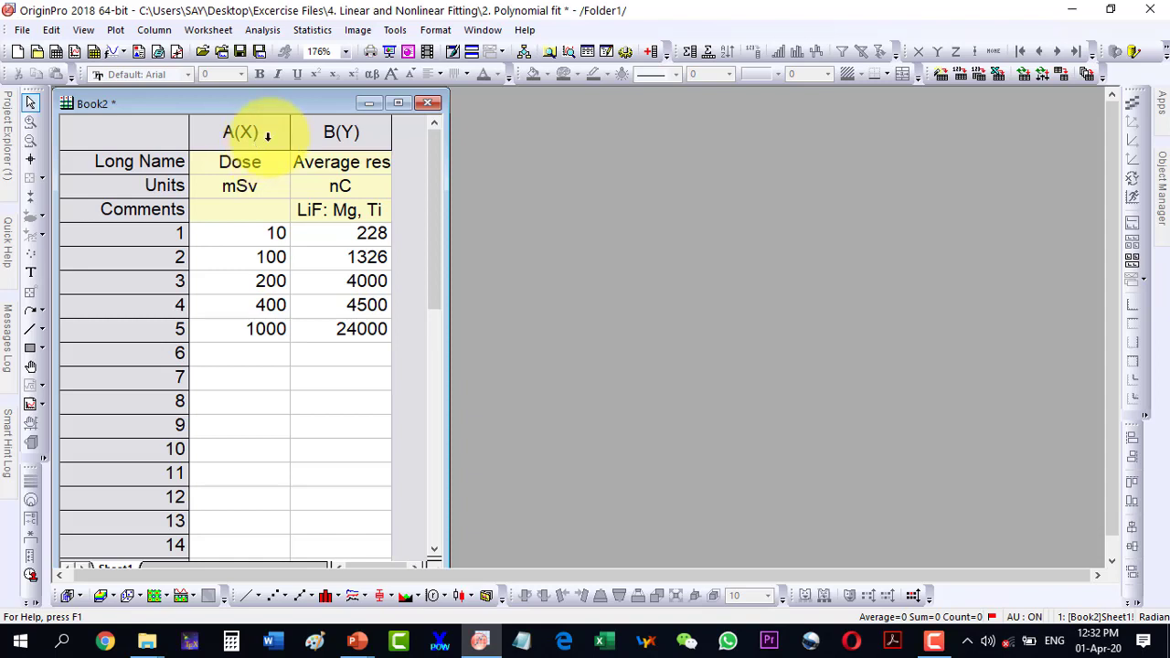
- Scatter-plot the Dose and Average response columns, then maximize Graph1
{"action": "left_click_drag", "start_coordinate": [248, 133], "coordinate": [340, 131]}
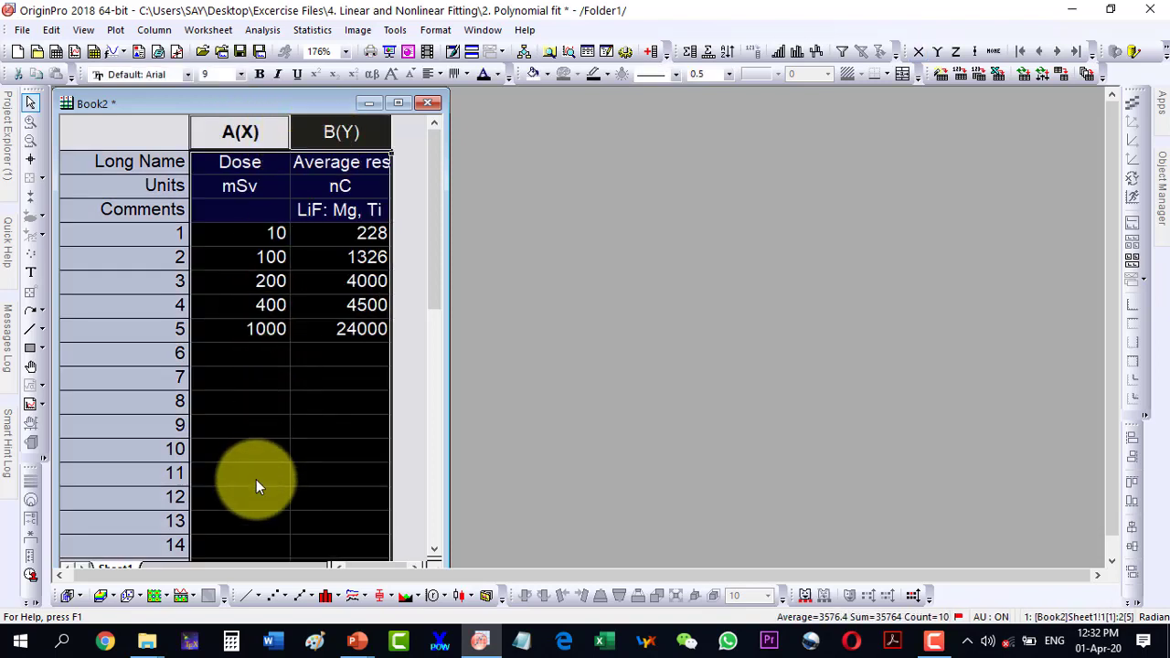
{"action": "left_click", "coordinate": [275, 595]}
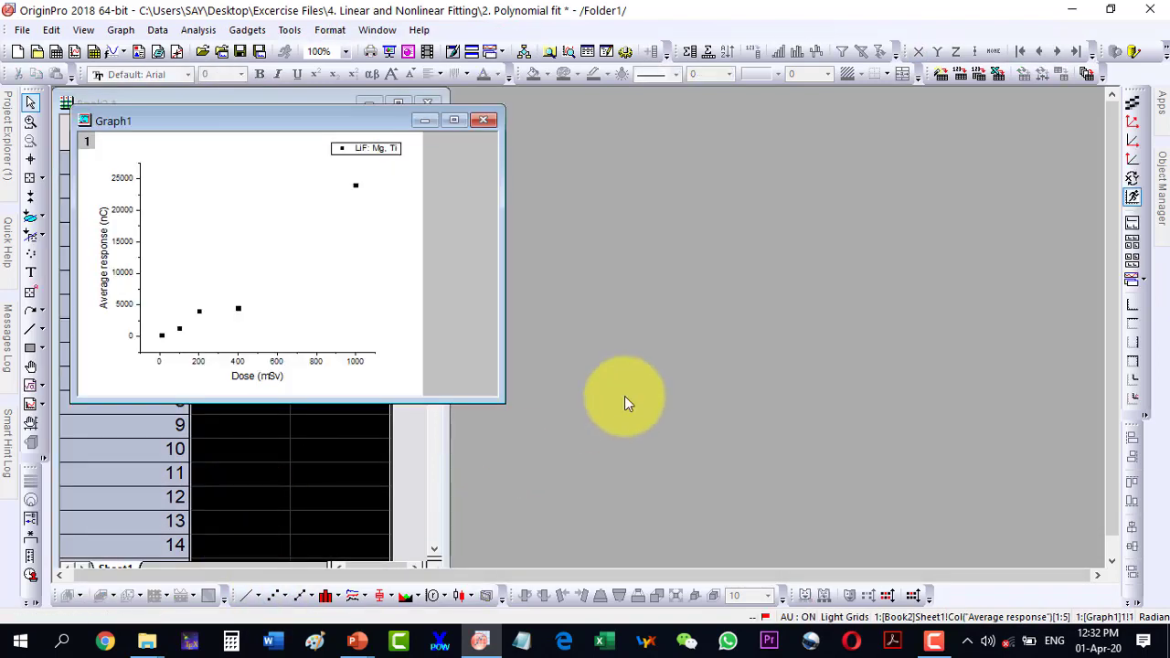
{"action": "left_click", "coordinate": [468, 122]}
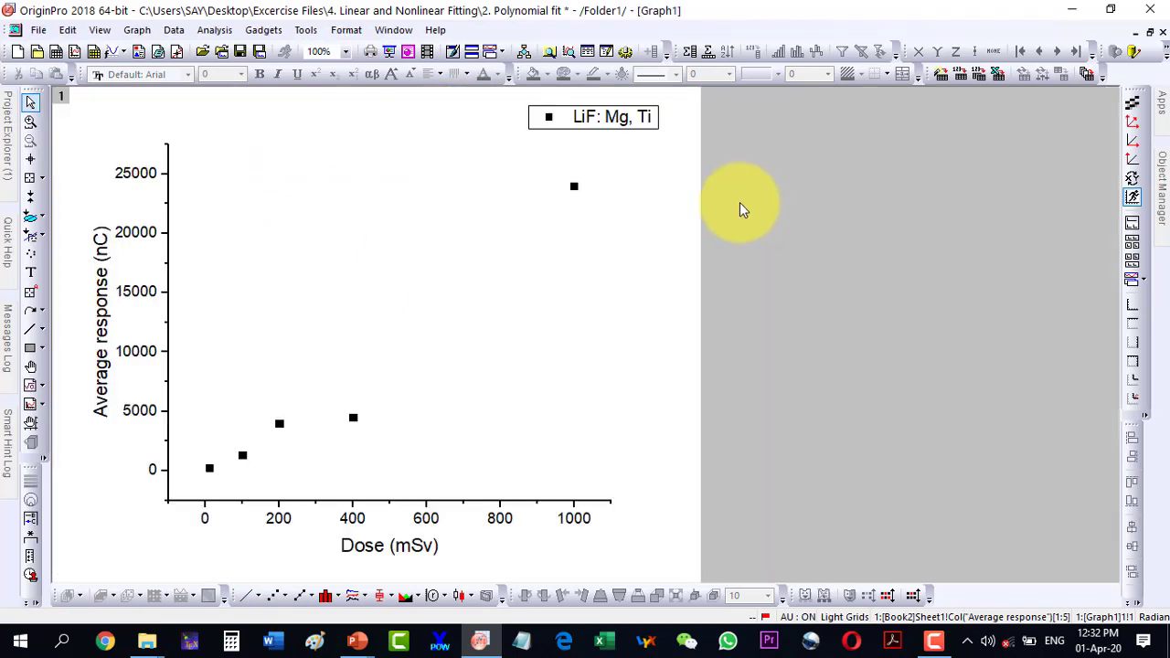
- Change the data markers to hollow circles of size 15
{"action": "double_click", "coordinate": [575, 188]}
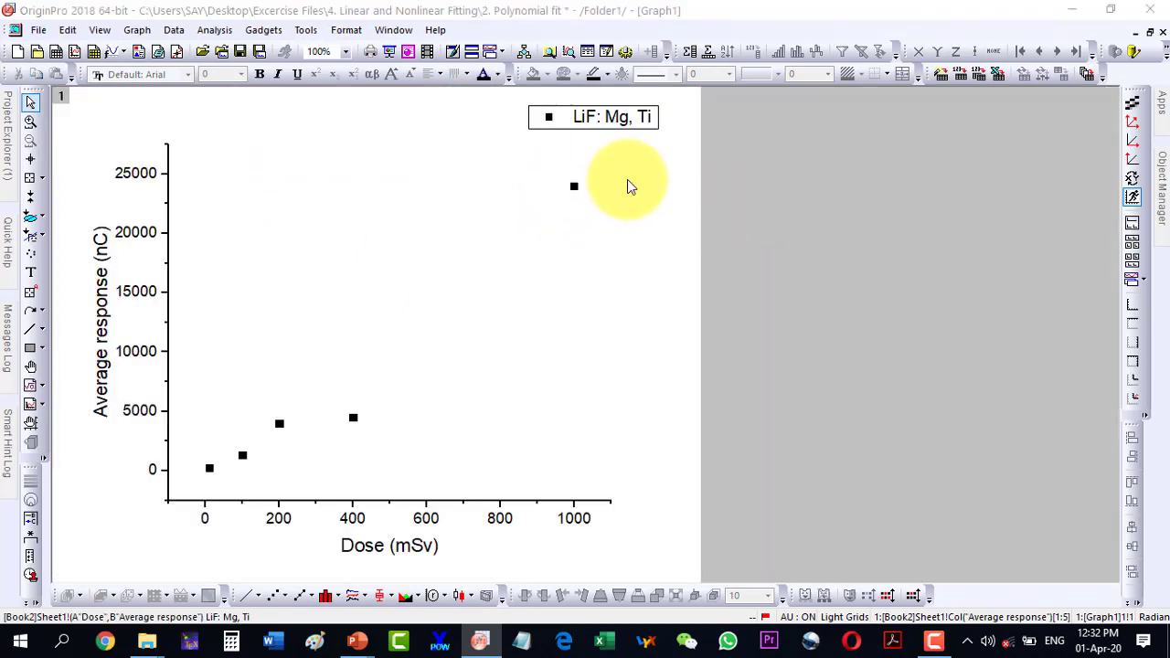
{"action": "left_click", "coordinate": [904, 105]}
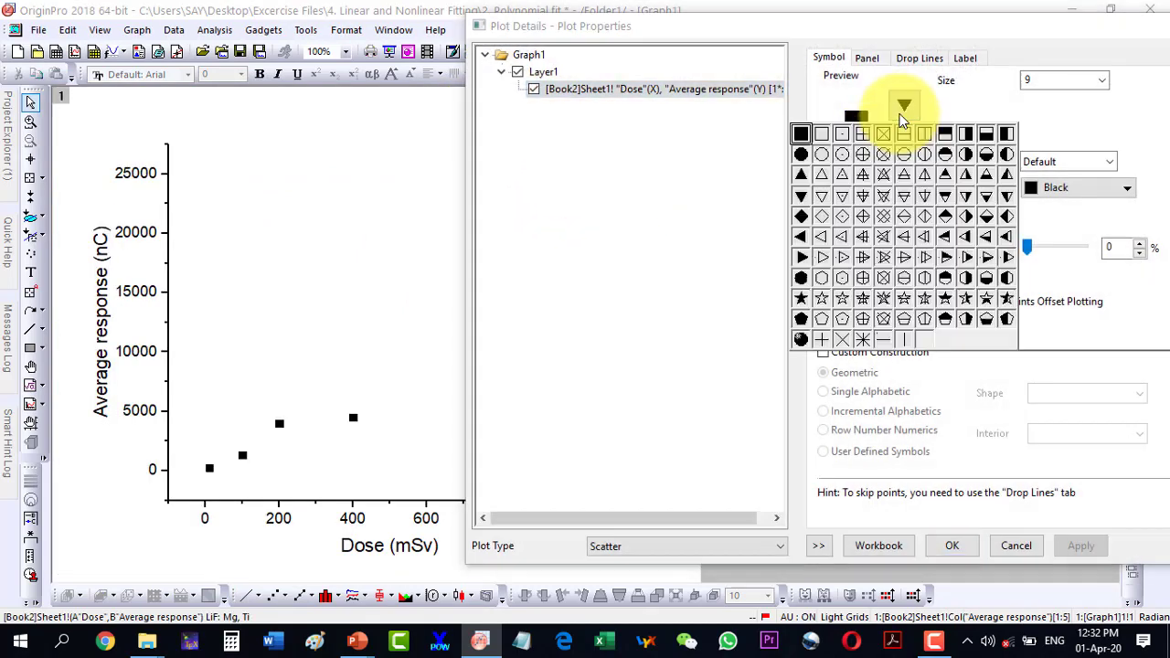
{"action": "left_click", "coordinate": [822, 155]}
{"action": "double_click", "coordinate": [1031, 81]}
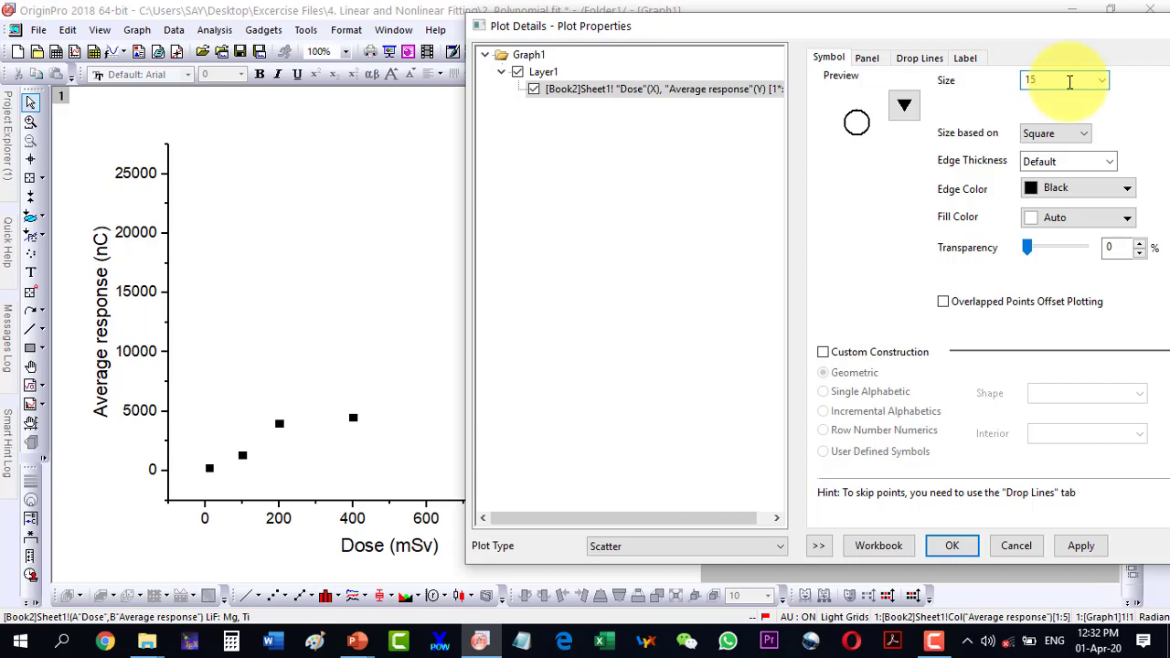
{"action": "type", "text": "15"}
{"action": "key", "text": "Tab"}
- Set the marker edge thickness to 30 and apply the marker changes
{"action": "left_click", "coordinate": [1041, 163]}
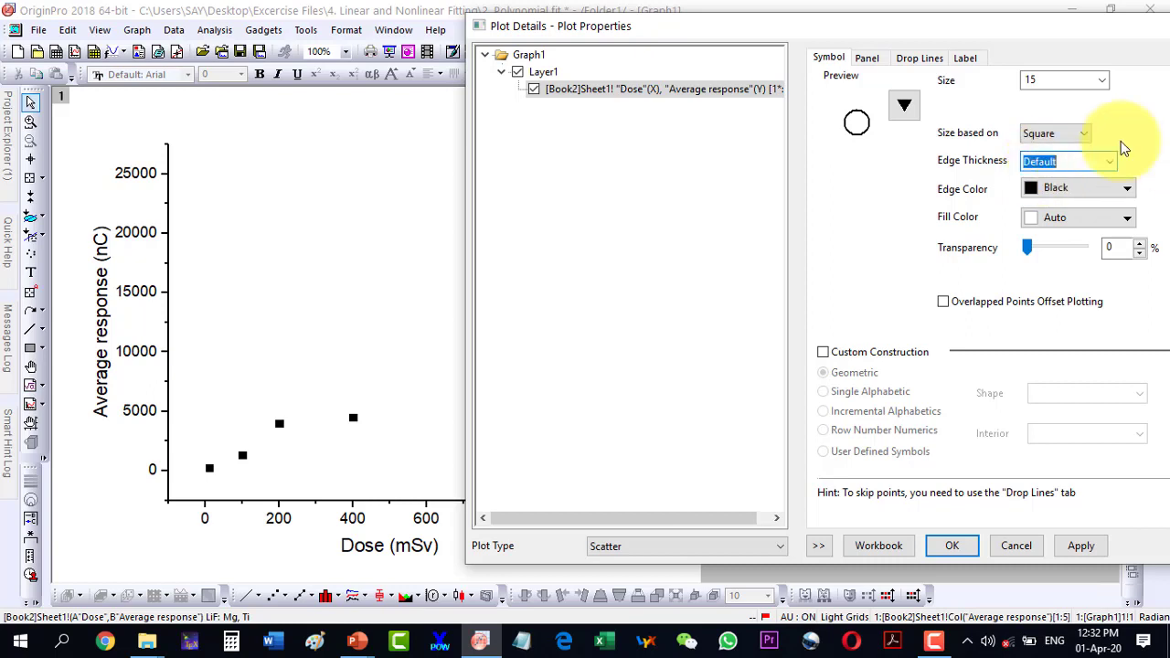
{"action": "left_click", "coordinate": [1109, 161]}
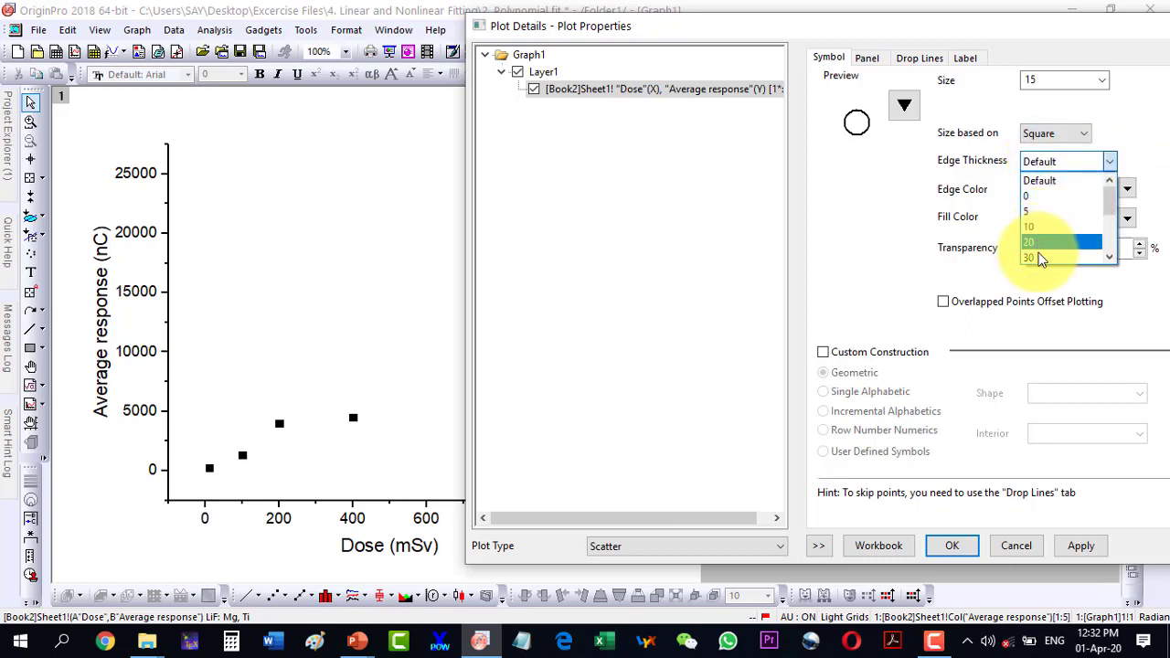
{"action": "scroll", "coordinate": [1040, 260], "scroll_direction": "down", "scroll_amount": 2}
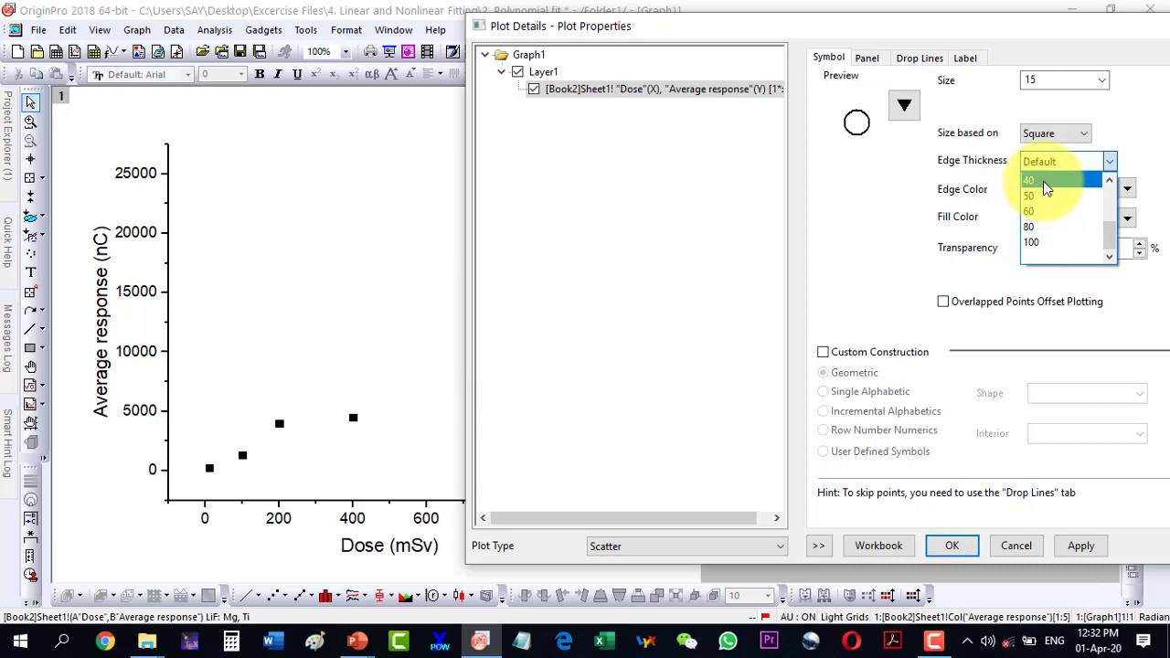
{"action": "scroll", "coordinate": [1047, 190], "scroll_direction": "up", "scroll_amount": 1}
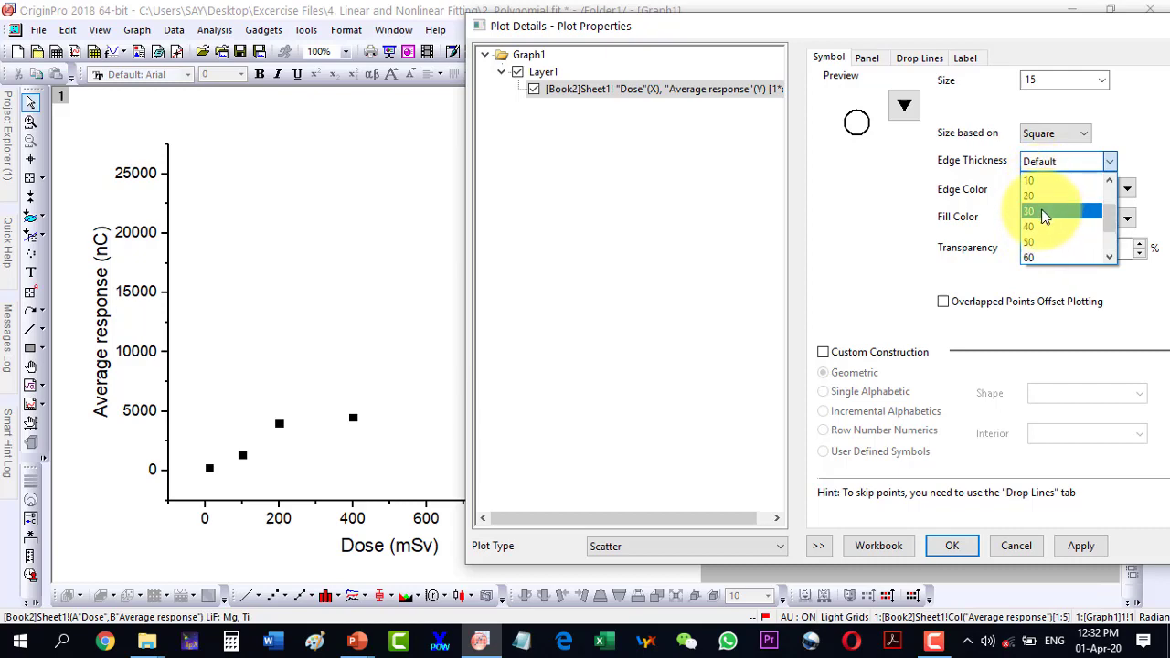
{"action": "left_click", "coordinate": [1037, 203]}
{"action": "left_click", "coordinate": [1081, 546]}
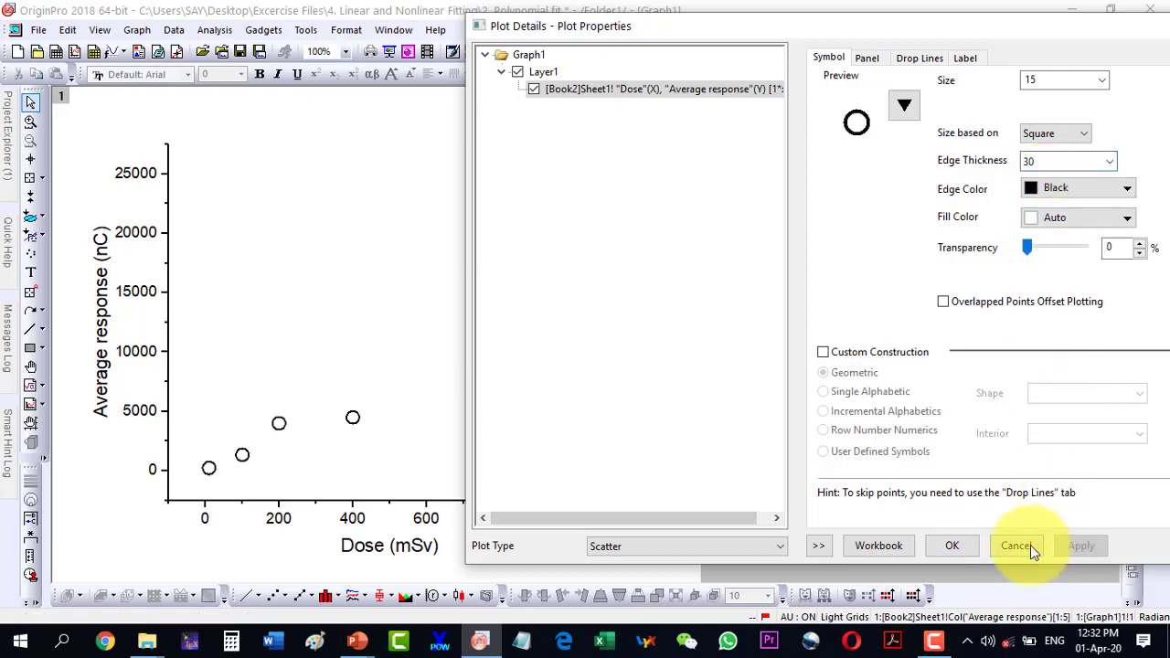
{"action": "left_click", "coordinate": [947, 544]}
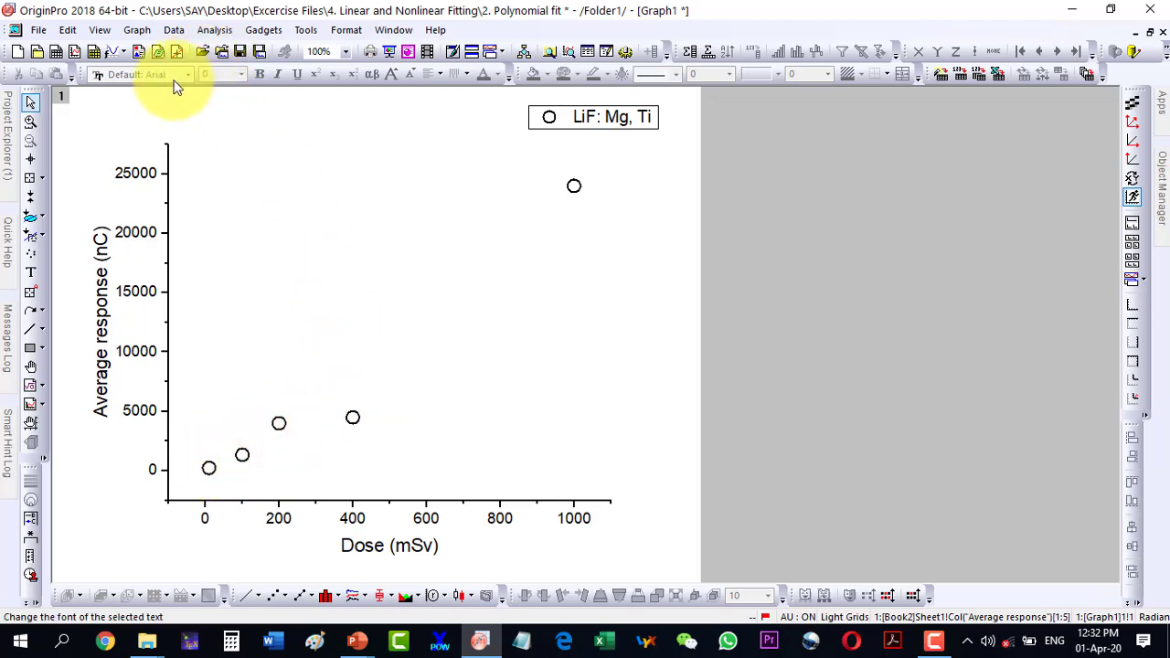
- Run a Linear Fit on the LiF: Mg, Ti data with the default input settings
{"action": "left_click", "coordinate": [225, 34]}
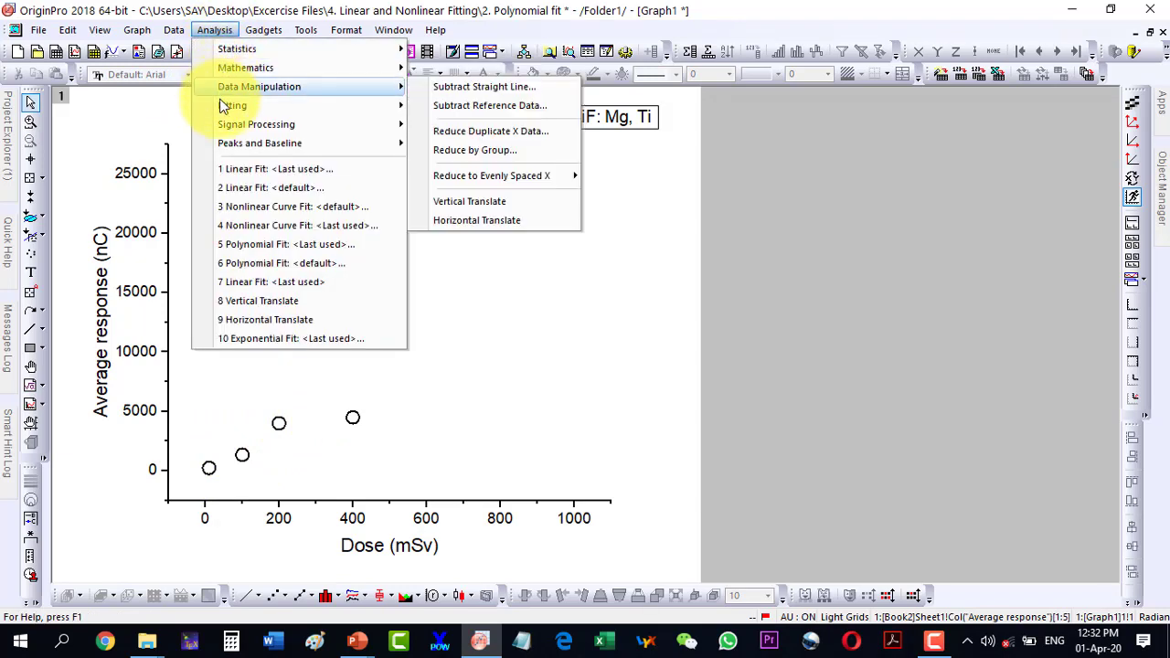
{"action": "mouse_move", "coordinate": [234, 105]}
{"action": "mouse_move", "coordinate": [444, 110]}
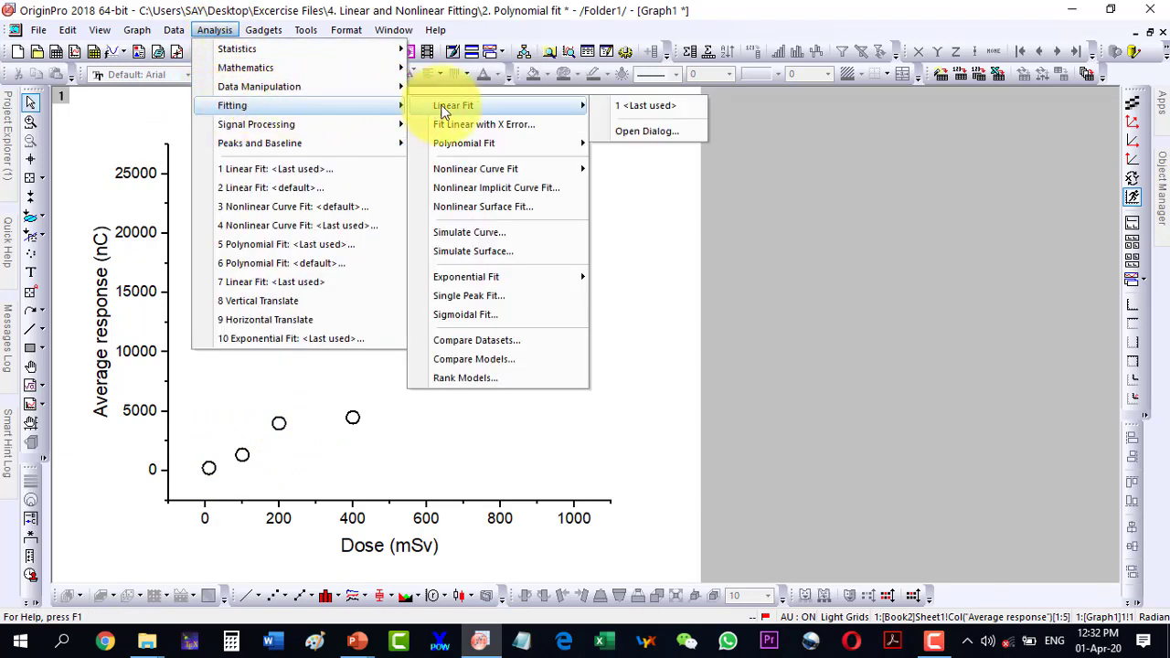
{"action": "left_click", "coordinate": [629, 131]}
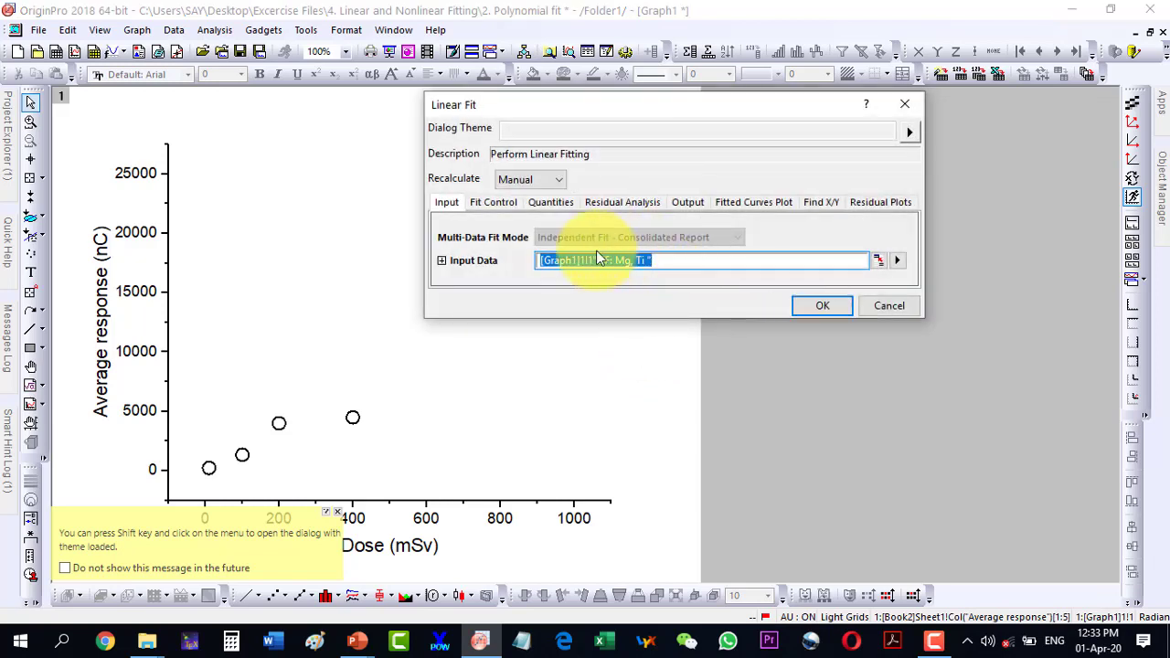
{"action": "left_click", "coordinate": [818, 308]}
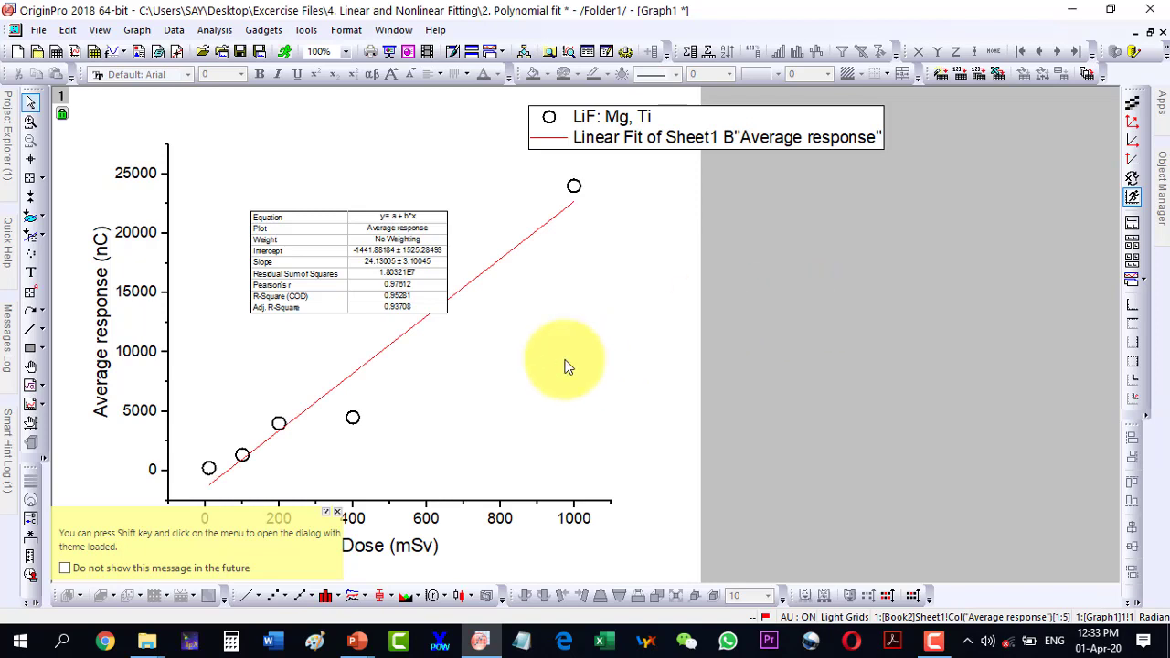
- Enlarge the fit results table and move it to the top right of the graph
{"action": "left_click", "coordinate": [355, 236]}
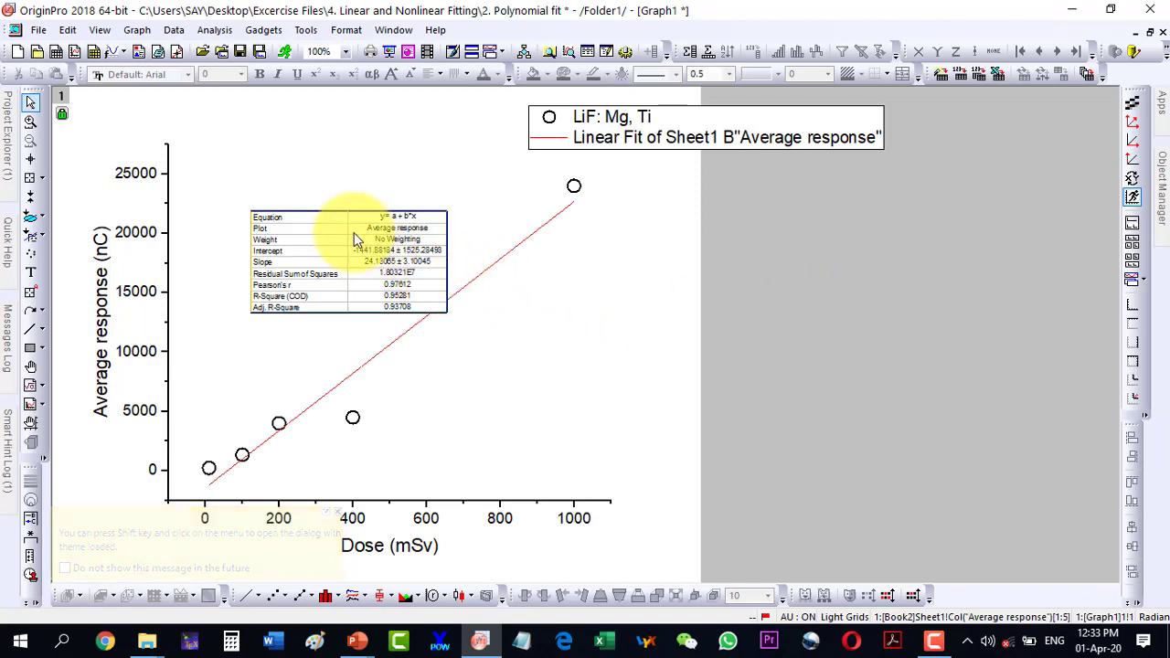
{"action": "left_click_drag", "start_coordinate": [354, 237], "coordinate": [753, 179]}
{"action": "left_click_drag", "start_coordinate": [847, 259], "coordinate": [994, 393]}
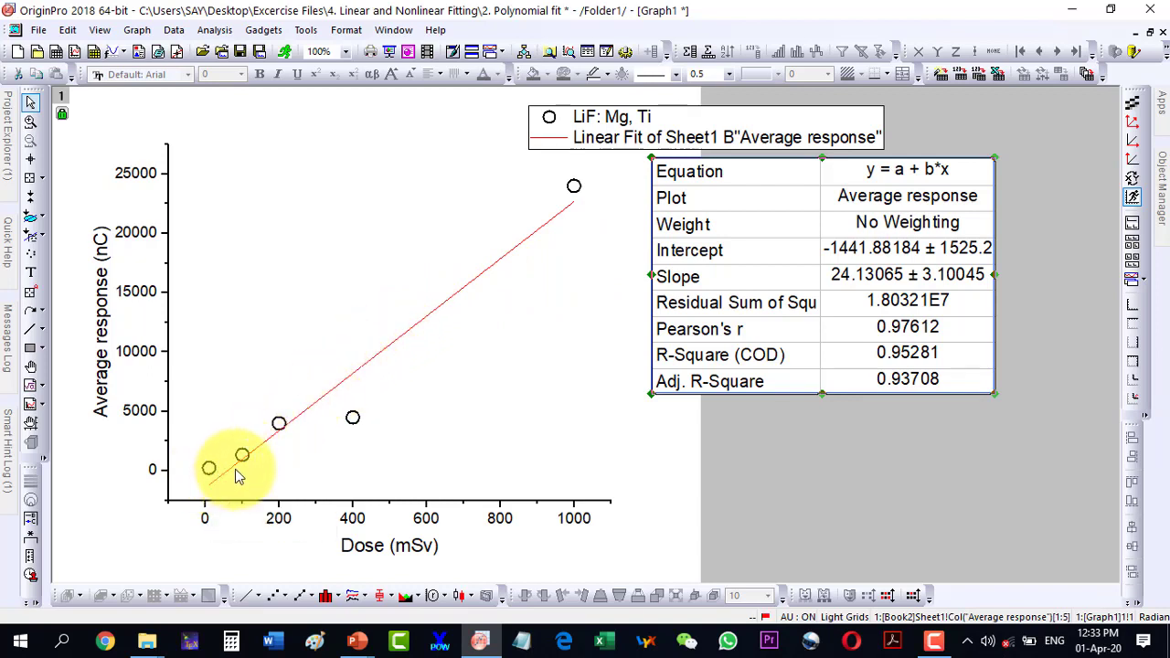
{"action": "mouse_move", "coordinate": [373, 366]}
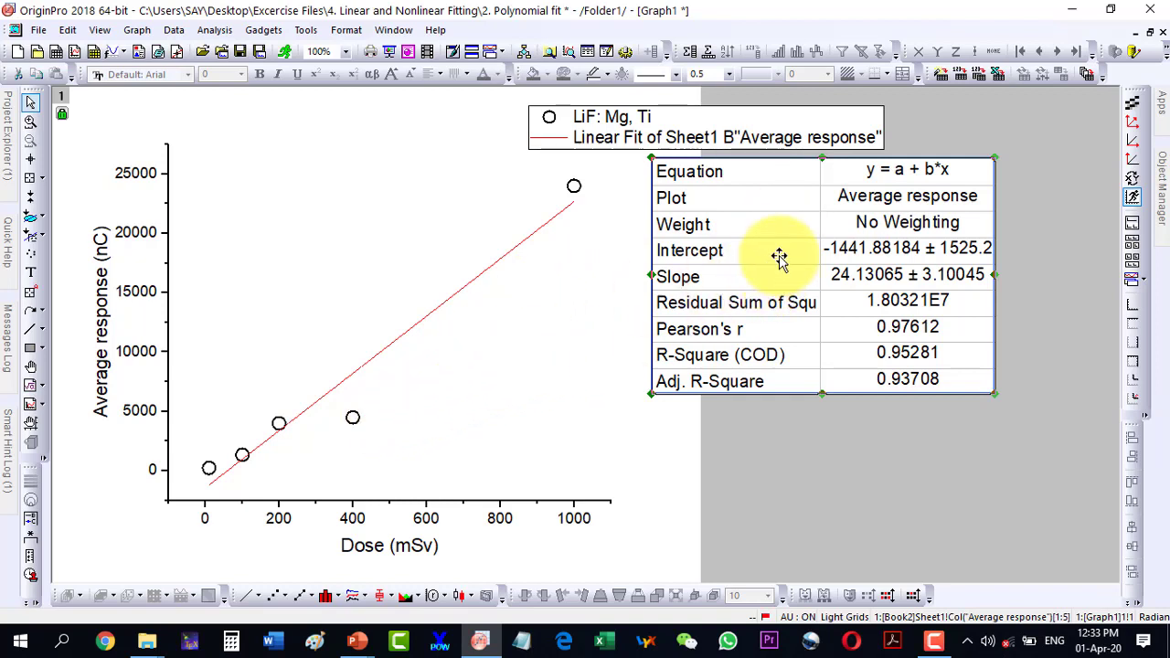
{"action": "left_click_drag", "start_coordinate": [784, 250], "coordinate": [892, 186]}
{"action": "left_click", "coordinate": [353, 420]}
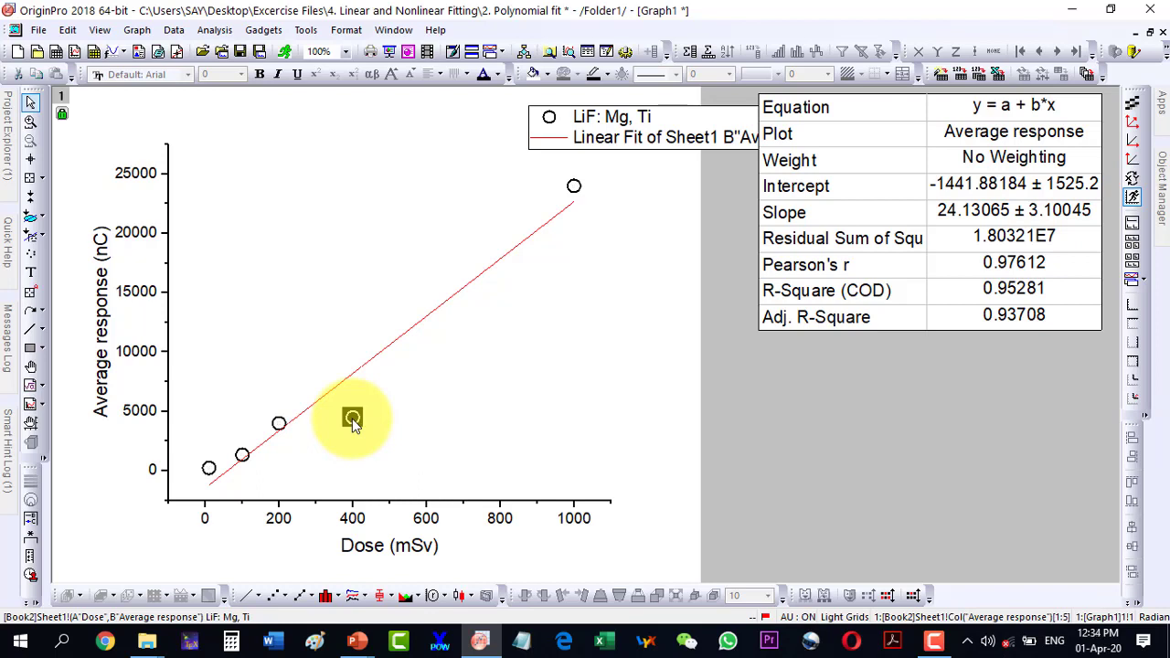
- Mask the outlying data point at 400 mSv so it turns red
{"action": "right_click", "coordinate": [354, 423]}
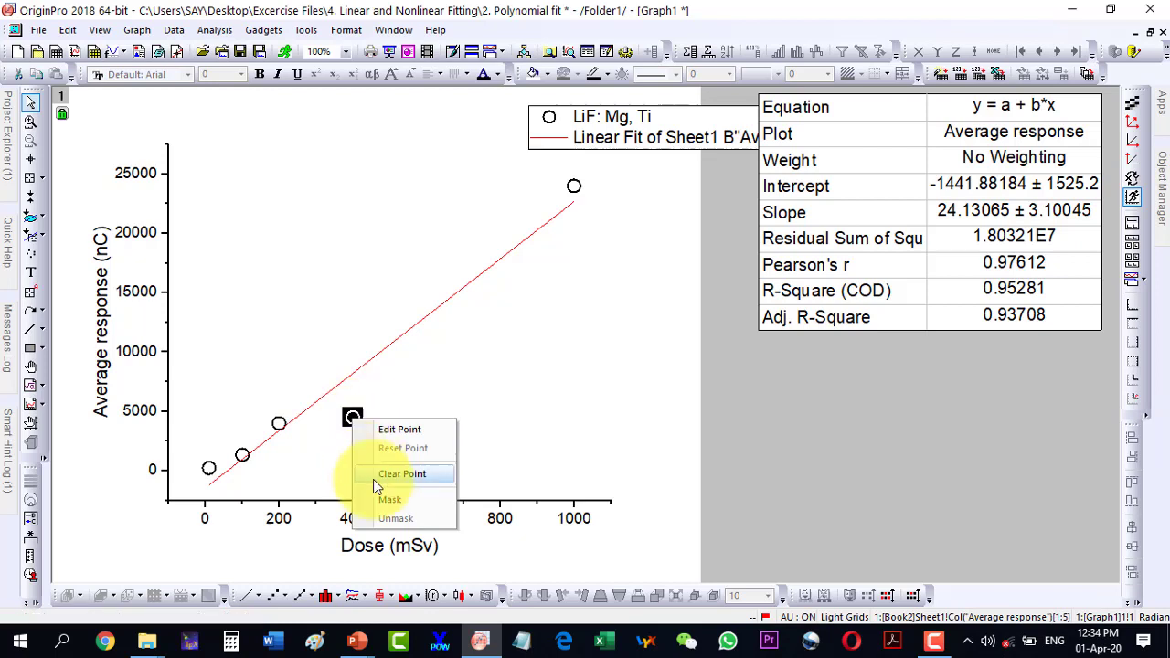
{"action": "left_click", "coordinate": [389, 502]}
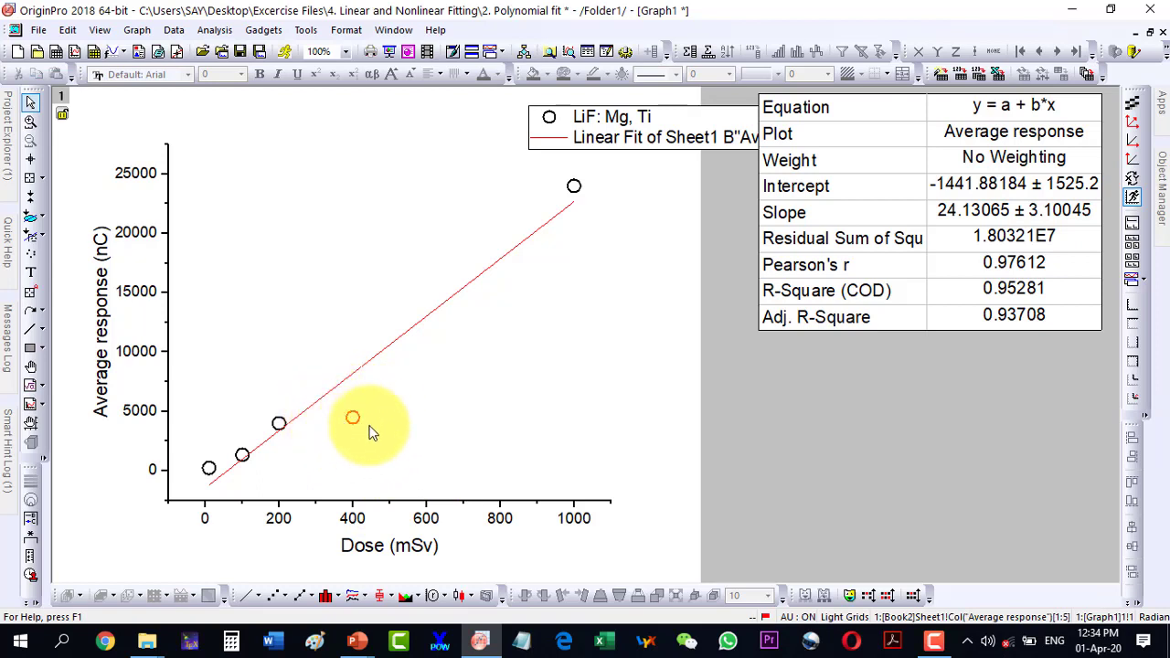
{"action": "left_click", "coordinate": [574, 187]}
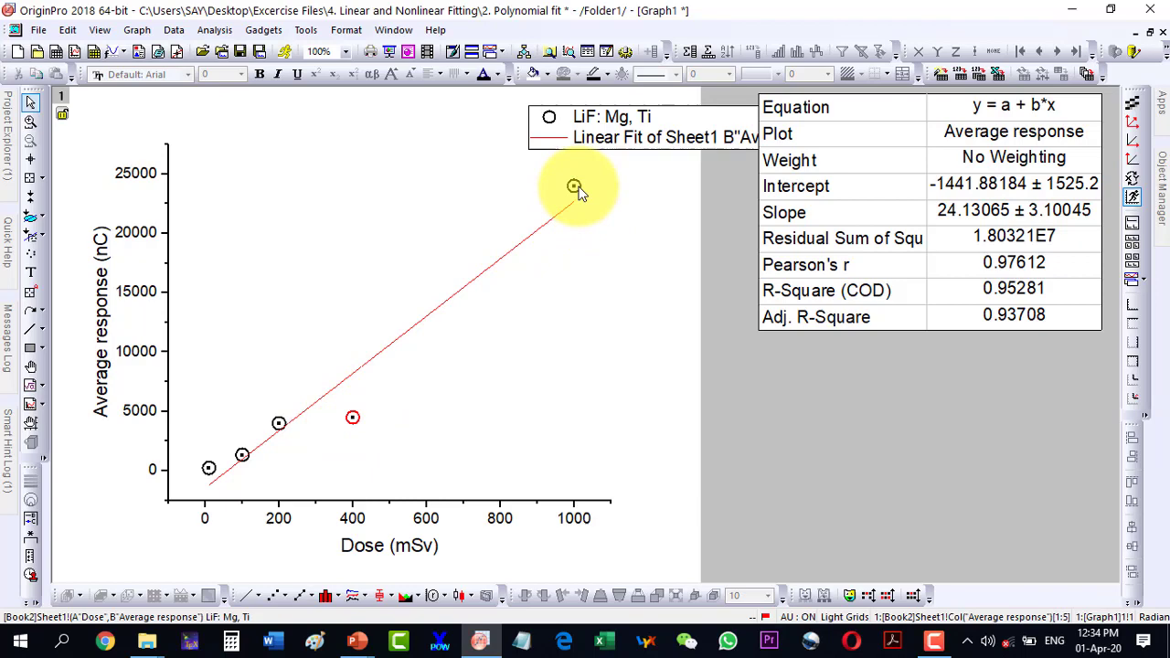
- Run a second Linear Fit, which excludes the masked 400 mSv point
{"action": "left_click", "coordinate": [209, 32]}
{"action": "mouse_move", "coordinate": [231, 105]}
{"action": "mouse_move", "coordinate": [491, 106]}
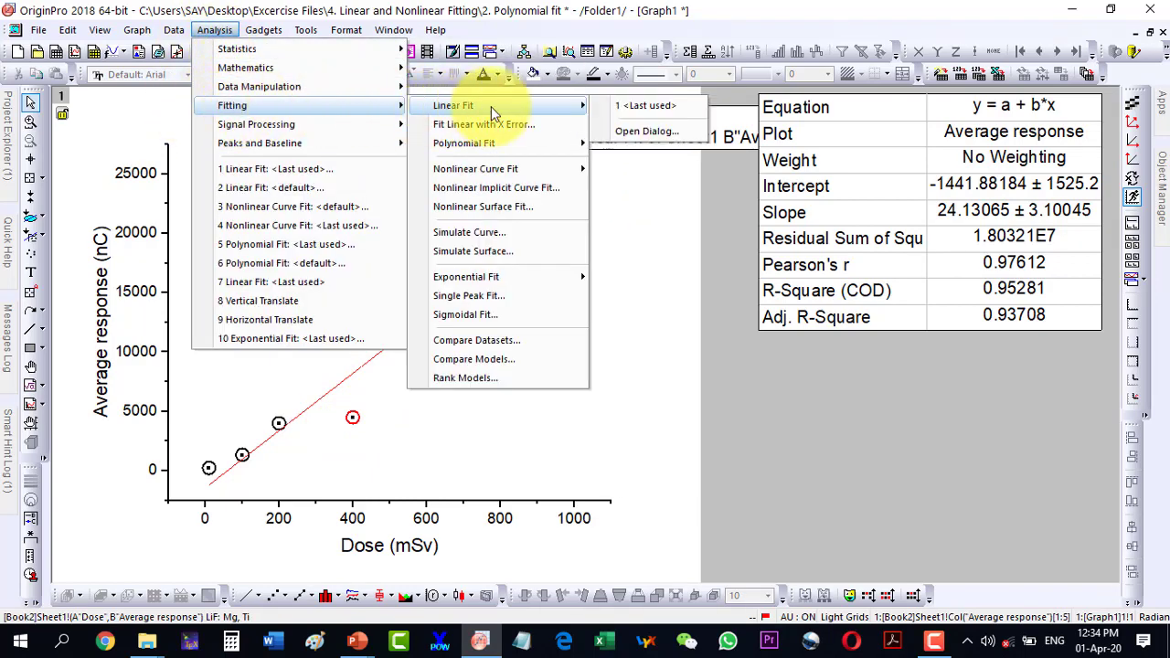
{"action": "left_click", "coordinate": [617, 130]}
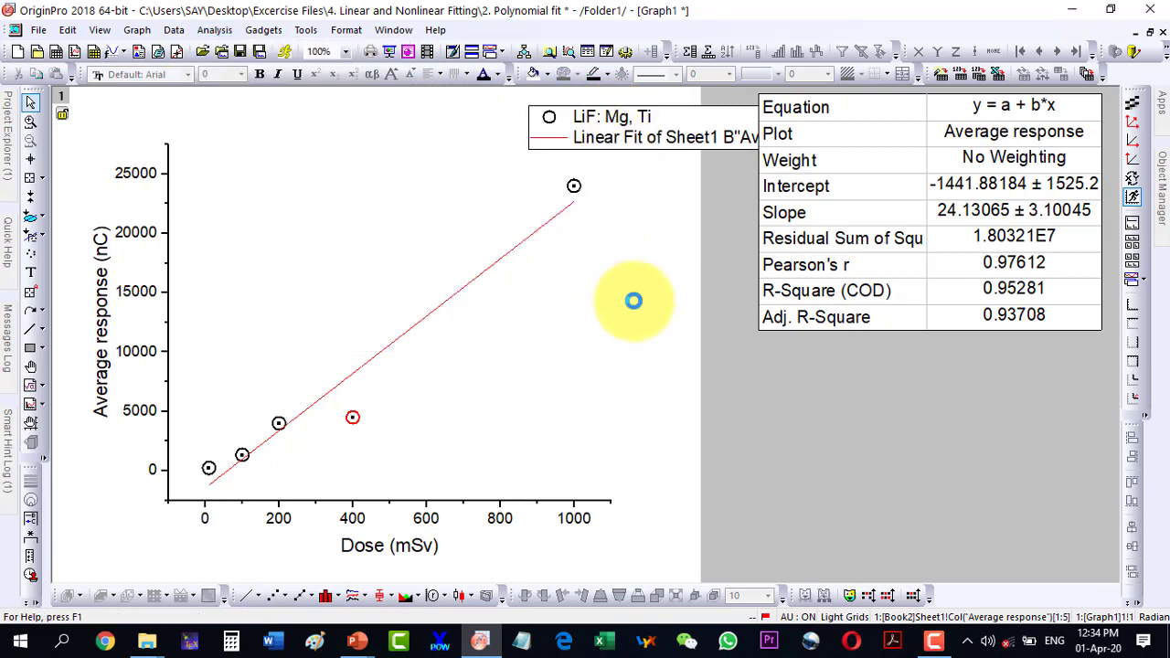
{"action": "left_click", "coordinate": [816, 307]}
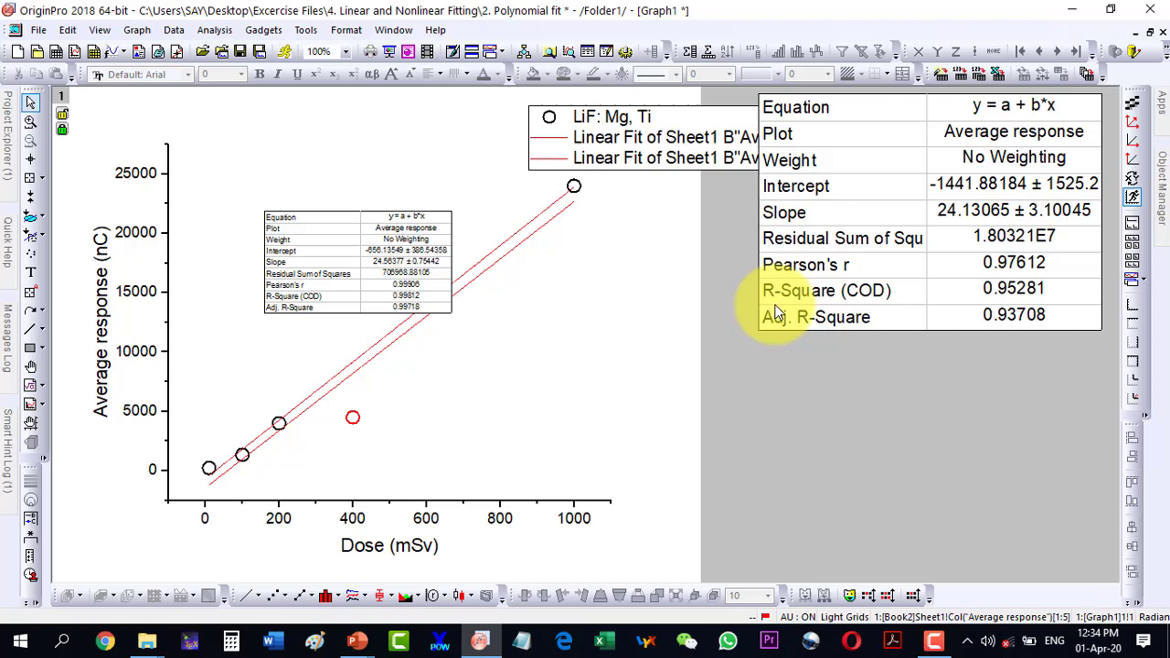
- Enlarge the second results table and place it under the first one on the right
{"action": "left_click_drag", "start_coordinate": [366, 235], "coordinate": [719, 375]}
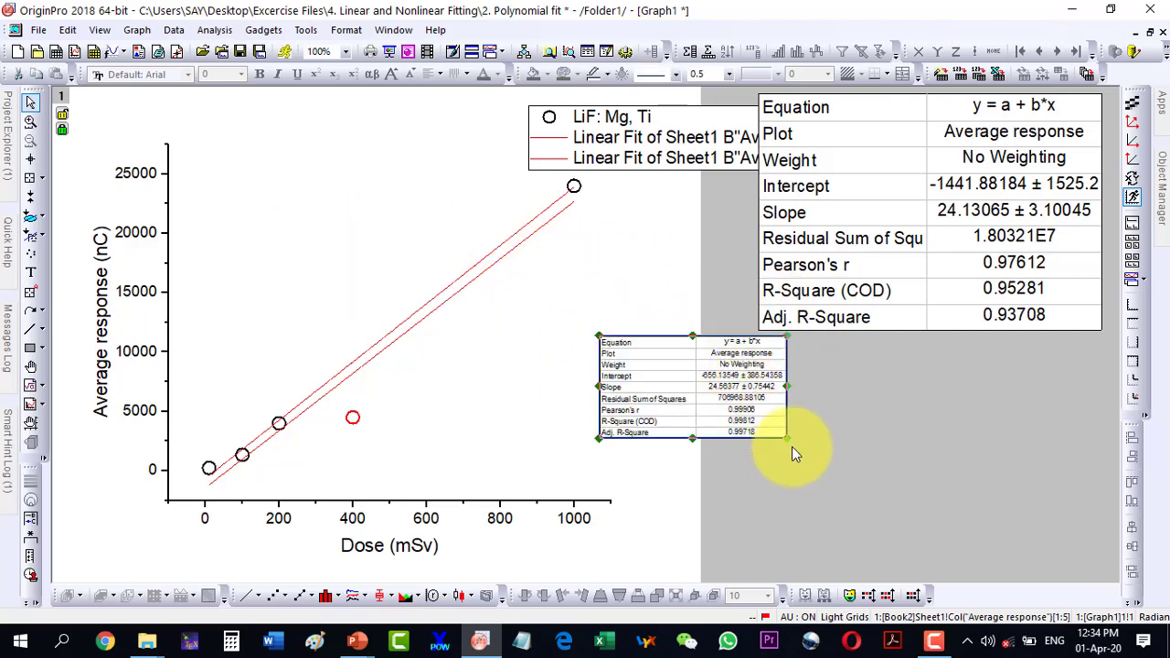
{"action": "left_click_drag", "start_coordinate": [786, 437], "coordinate": [1038, 582]}
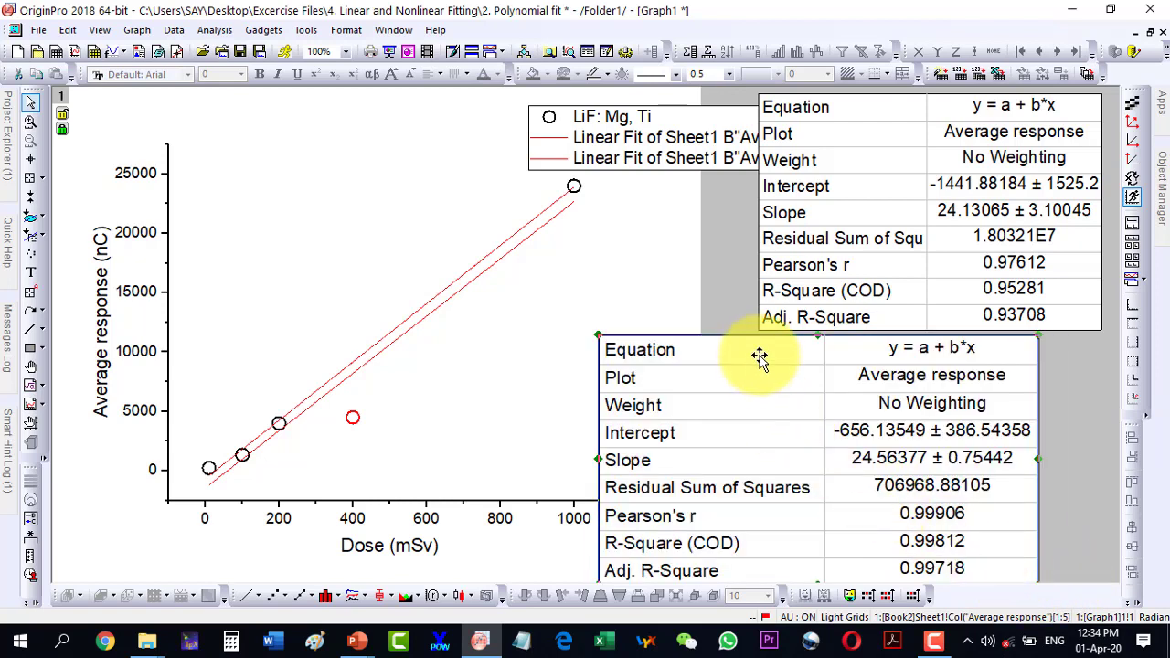
{"action": "left_click_drag", "start_coordinate": [760, 354], "coordinate": [827, 344]}
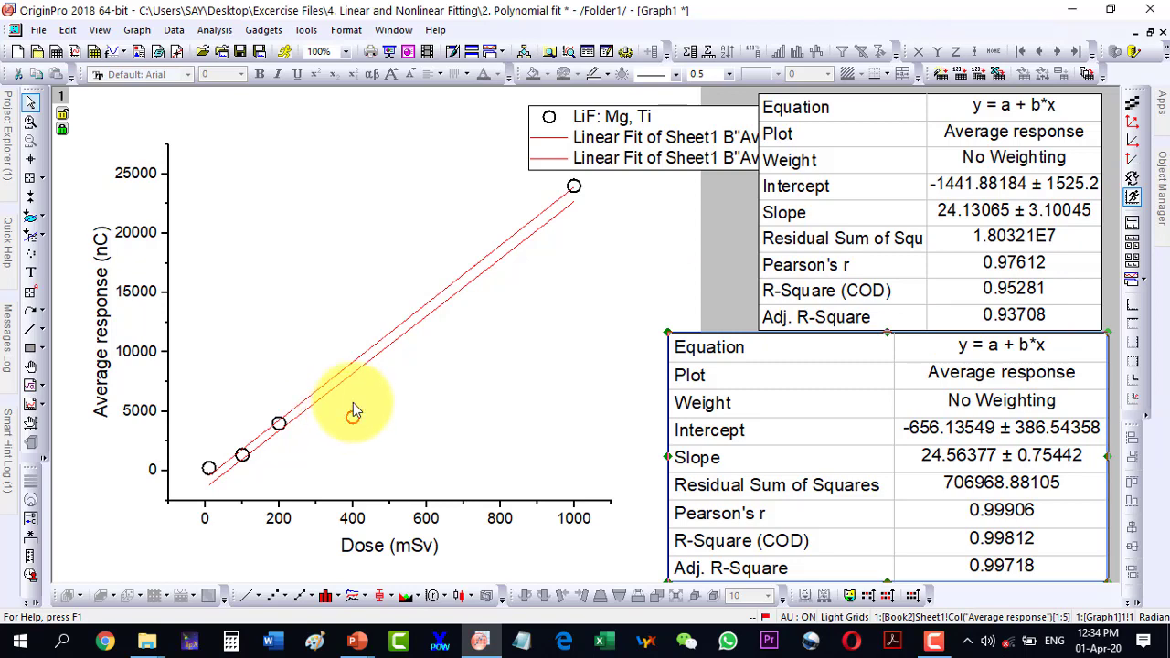
{"action": "mouse_move", "coordinate": [341, 374]}
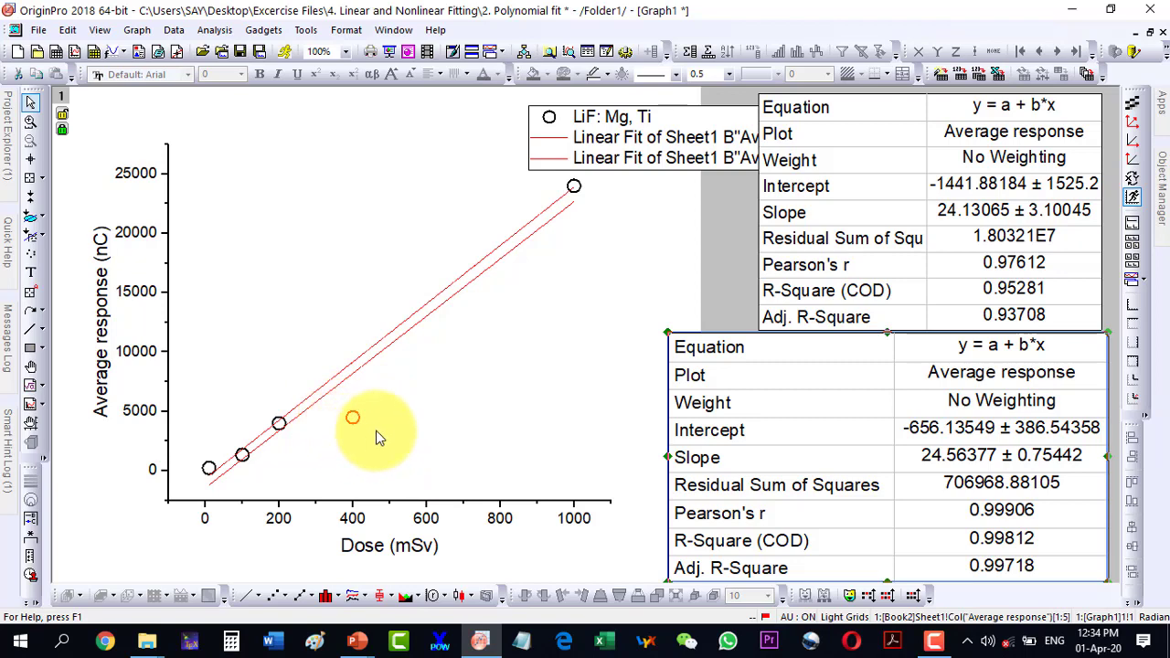
- Make the upper fit line blue with a width of 3
{"action": "left_click", "coordinate": [345, 370]}
{"action": "double_click", "coordinate": [346, 366]}
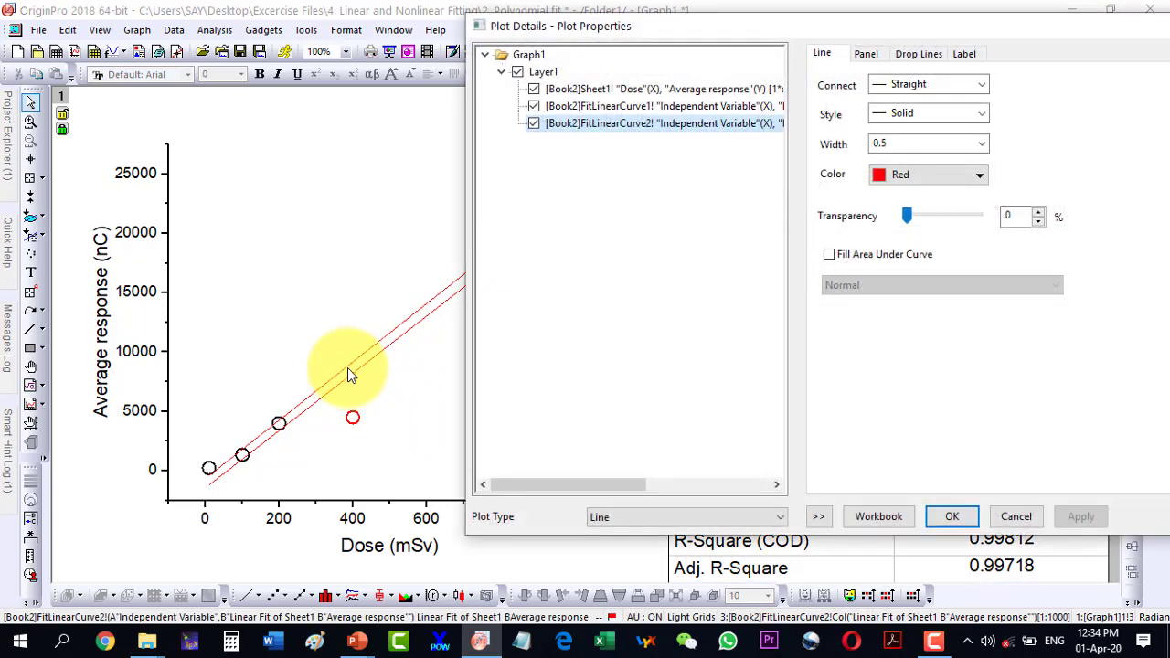
{"action": "left_click", "coordinate": [902, 176]}
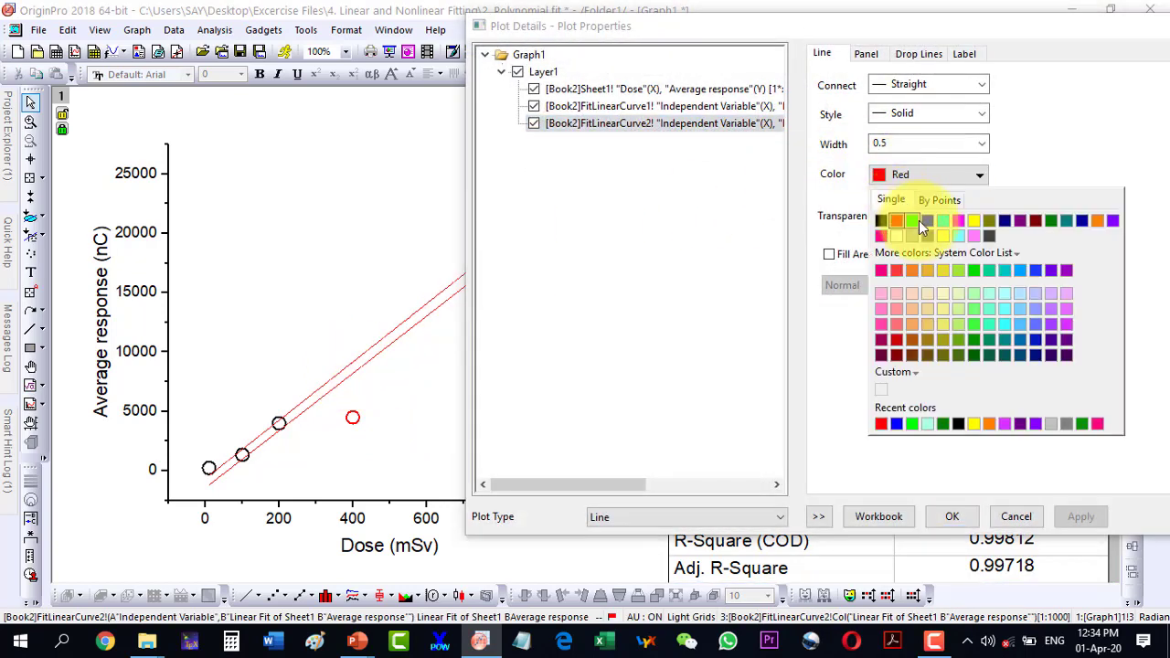
{"action": "left_click", "coordinate": [929, 222]}
{"action": "left_click", "coordinate": [966, 146]}
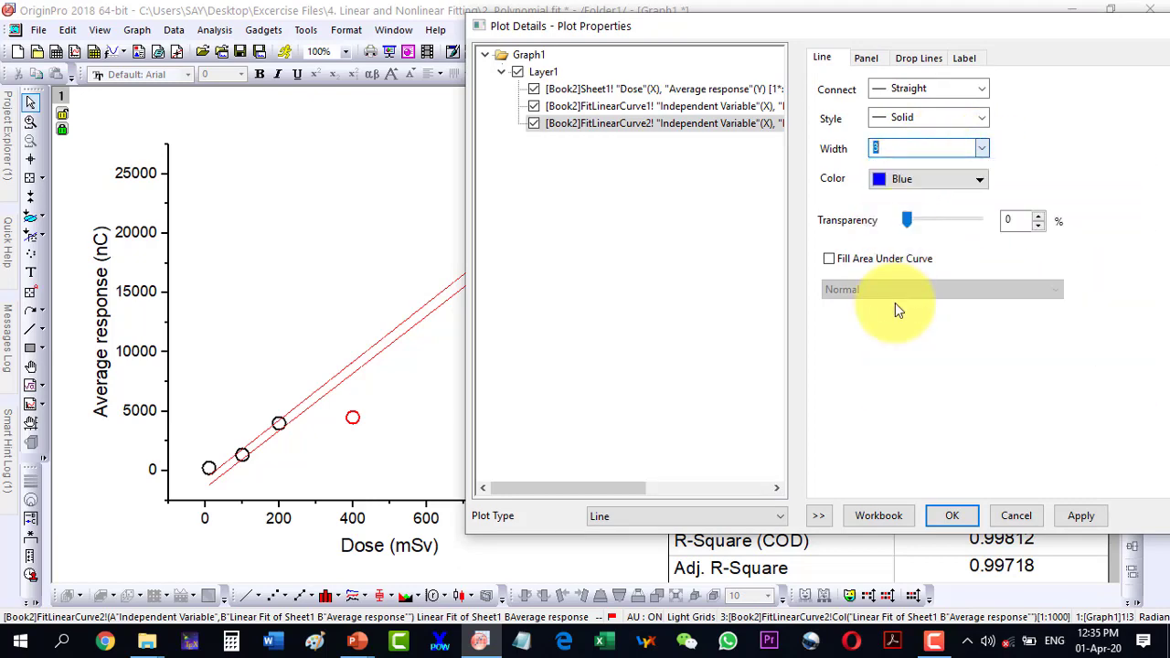
{"action": "left_click", "coordinate": [972, 516]}
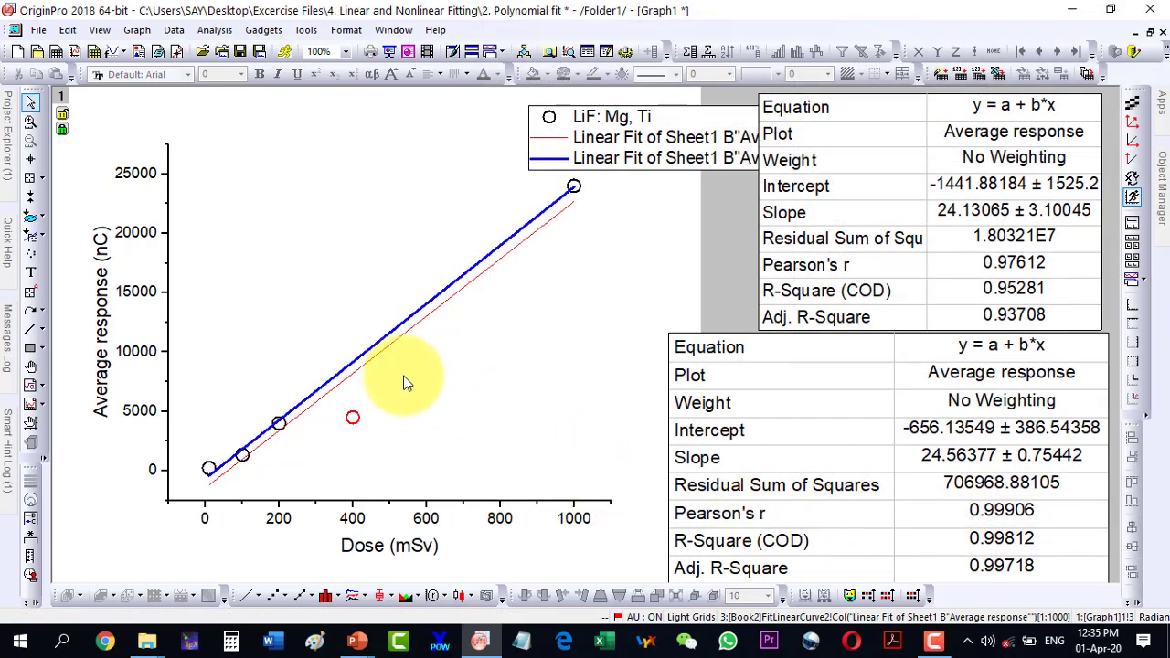
- Thicken the red fit line to a width of 3
{"action": "double_click", "coordinate": [387, 348]}
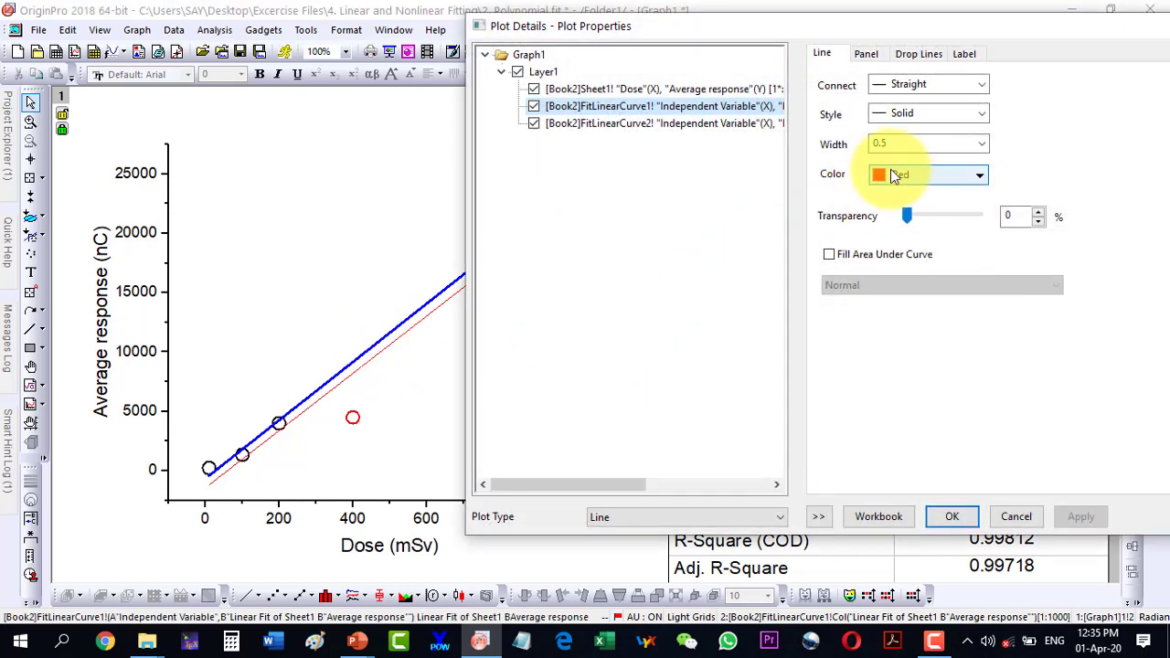
{"action": "left_click", "coordinate": [981, 144]}
{"action": "left_click", "coordinate": [907, 224]}
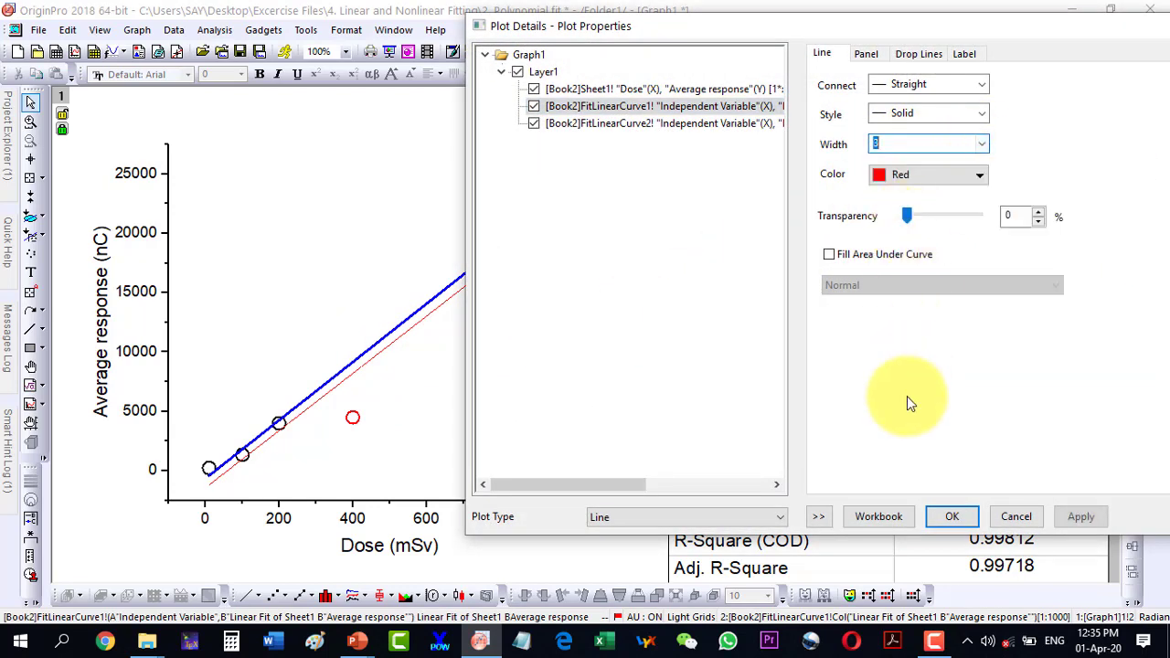
{"action": "left_click", "coordinate": [952, 517]}
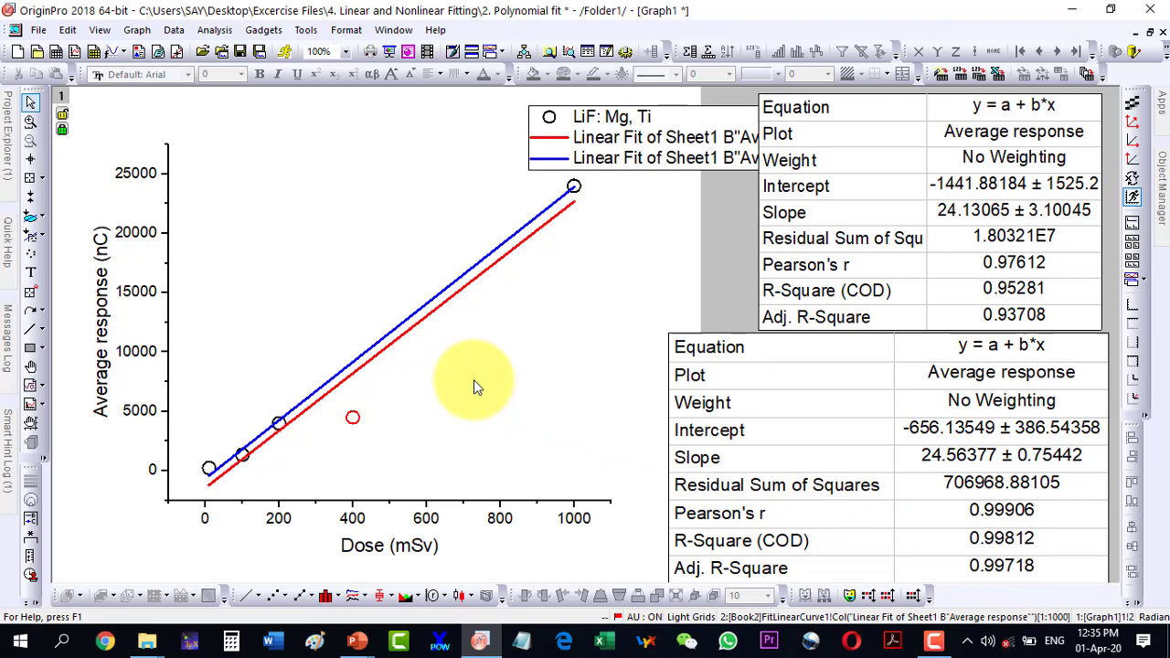
- Compare the red fit (R-Square 0.95281) with the blue fit (R-Square 0.99812)
{"action": "mouse_move", "coordinate": [416, 334]}
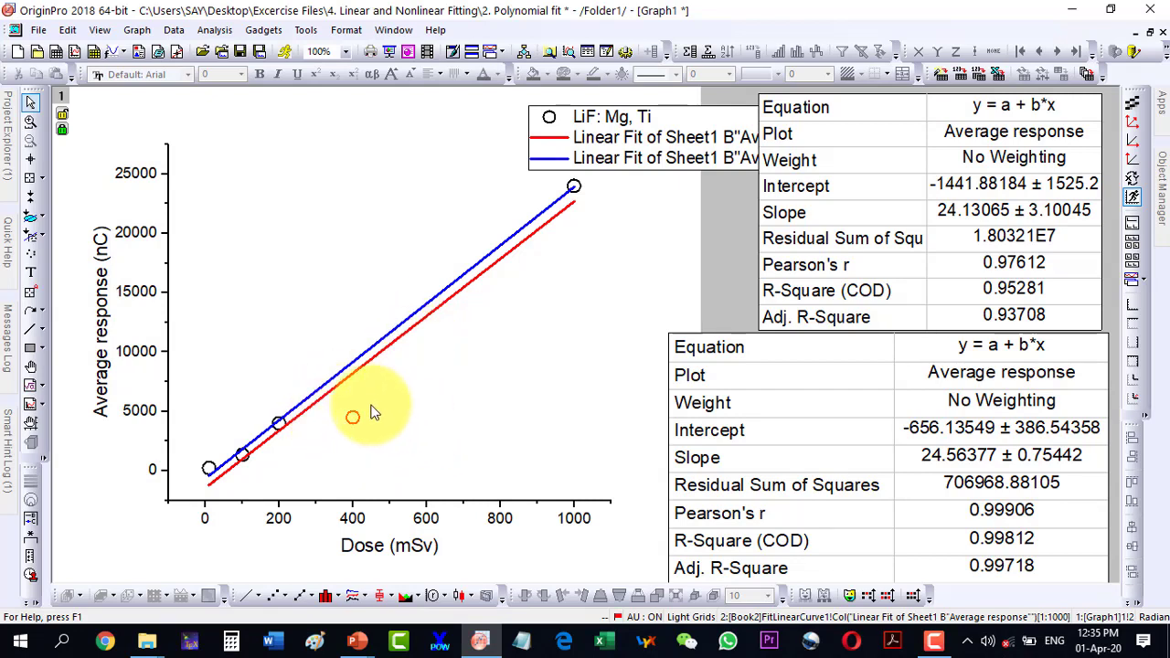
- Restore Graph1 to a floating window, then move and enlarge it to uncover the worksheet
{"action": "left_click", "coordinate": [1143, 31]}
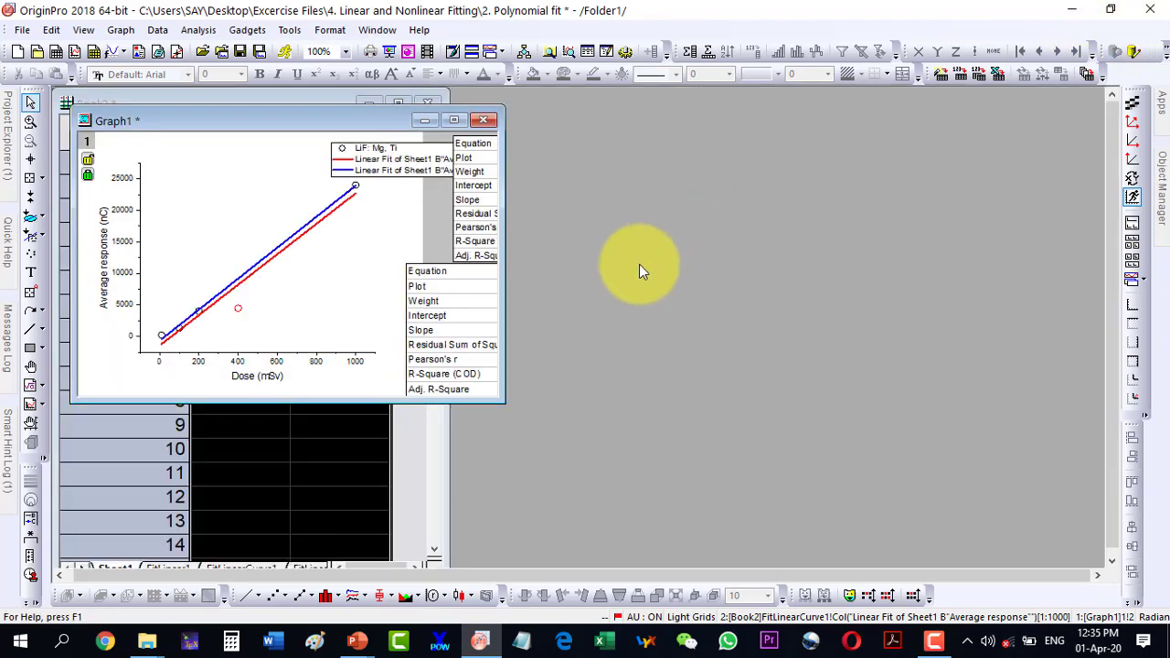
{"action": "left_click_drag", "start_coordinate": [238, 122], "coordinate": [623, 105]}
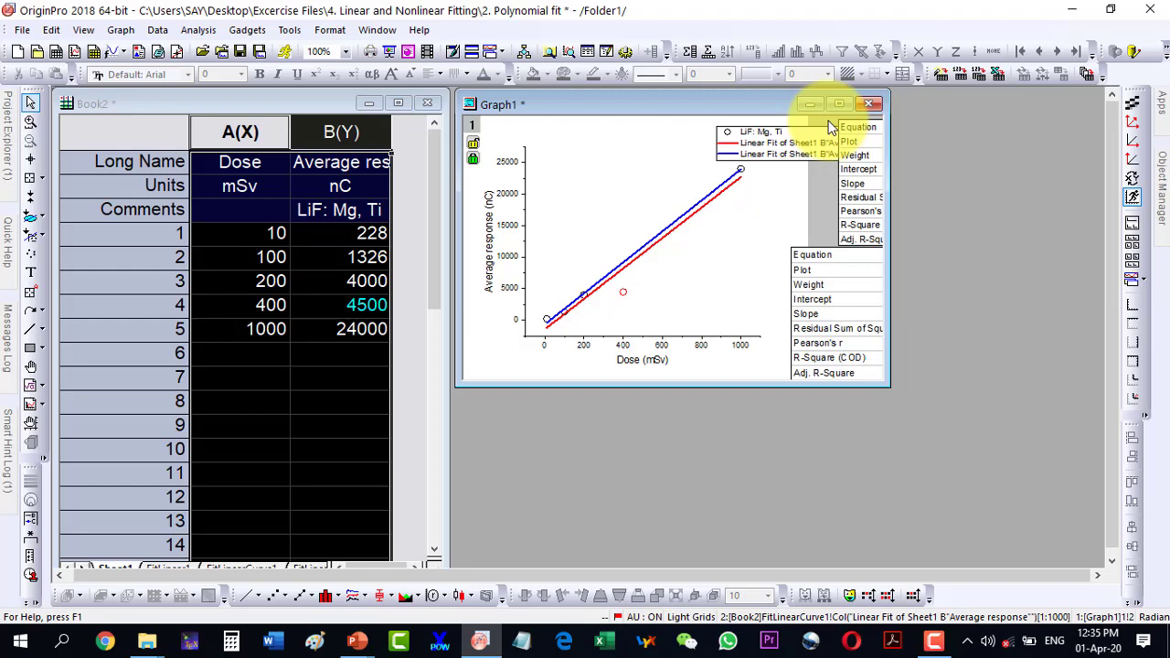
{"action": "left_click_drag", "start_coordinate": [888, 386], "coordinate": [1030, 551]}
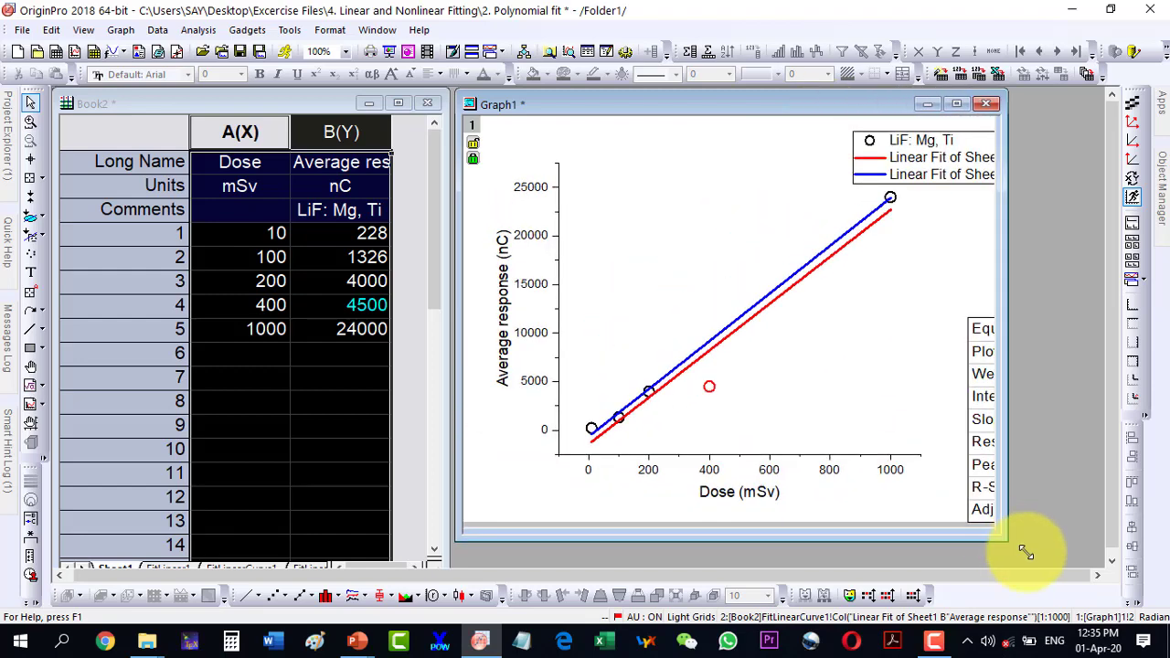
- Make a new Graph2 scatter plot from the Book2 data and maximize it
{"action": "left_click", "coordinate": [269, 99]}
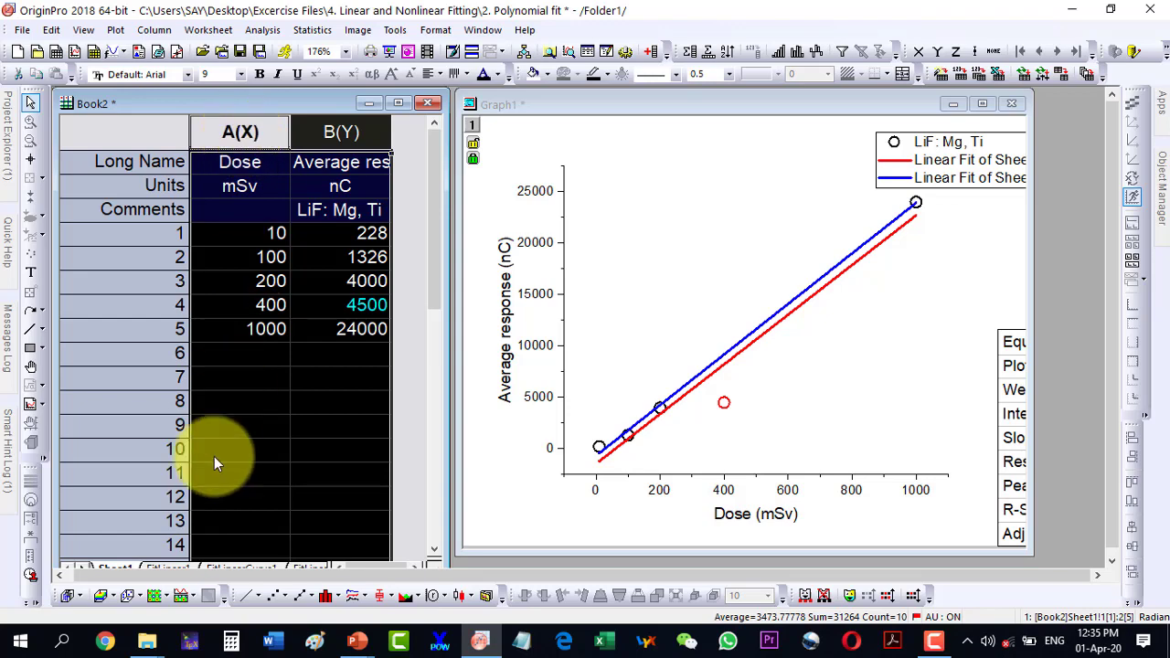
{"action": "left_click", "coordinate": [277, 594]}
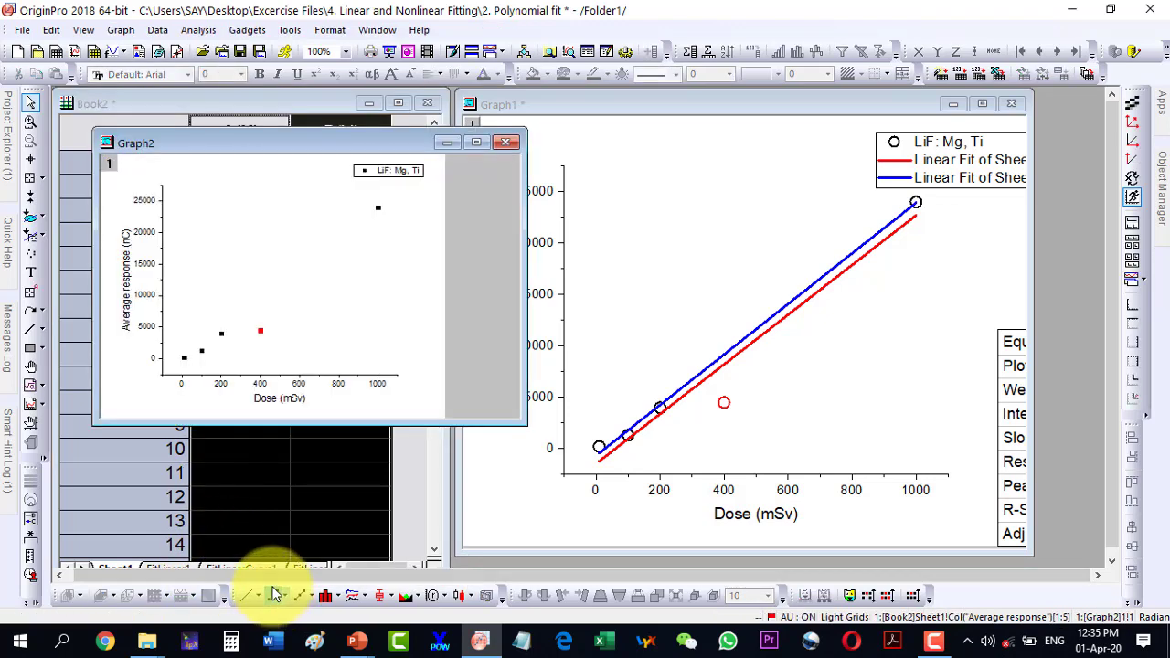
{"action": "left_click", "coordinate": [479, 143]}
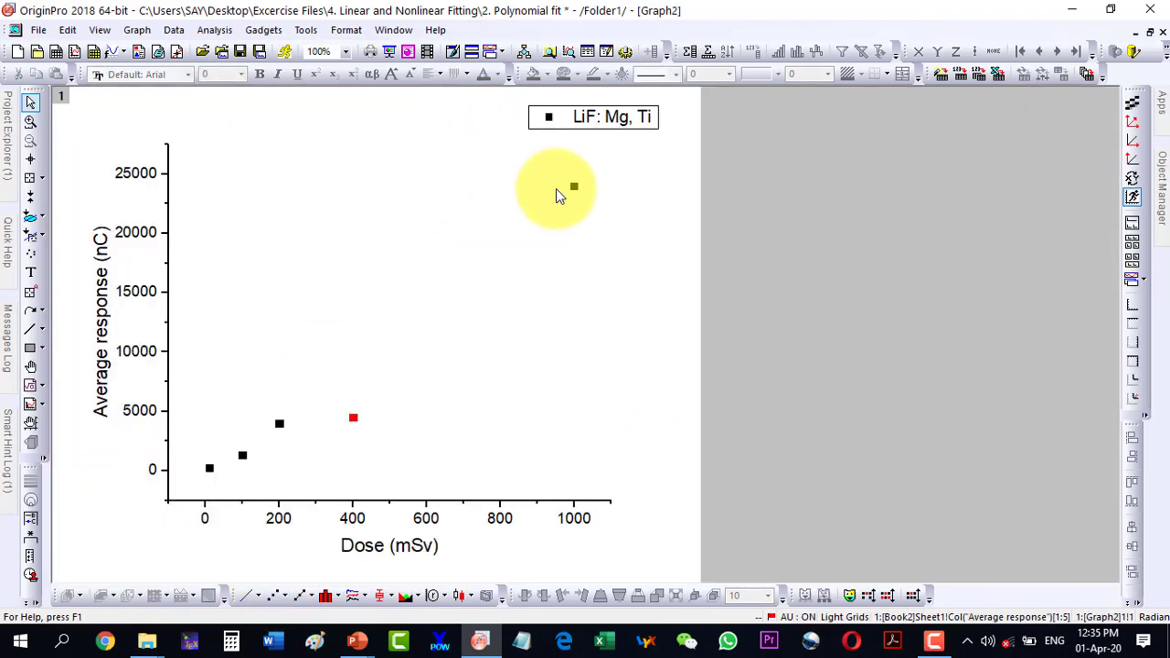
- Unmask the data point at 400 mSv
{"action": "left_click", "coordinate": [353, 418]}
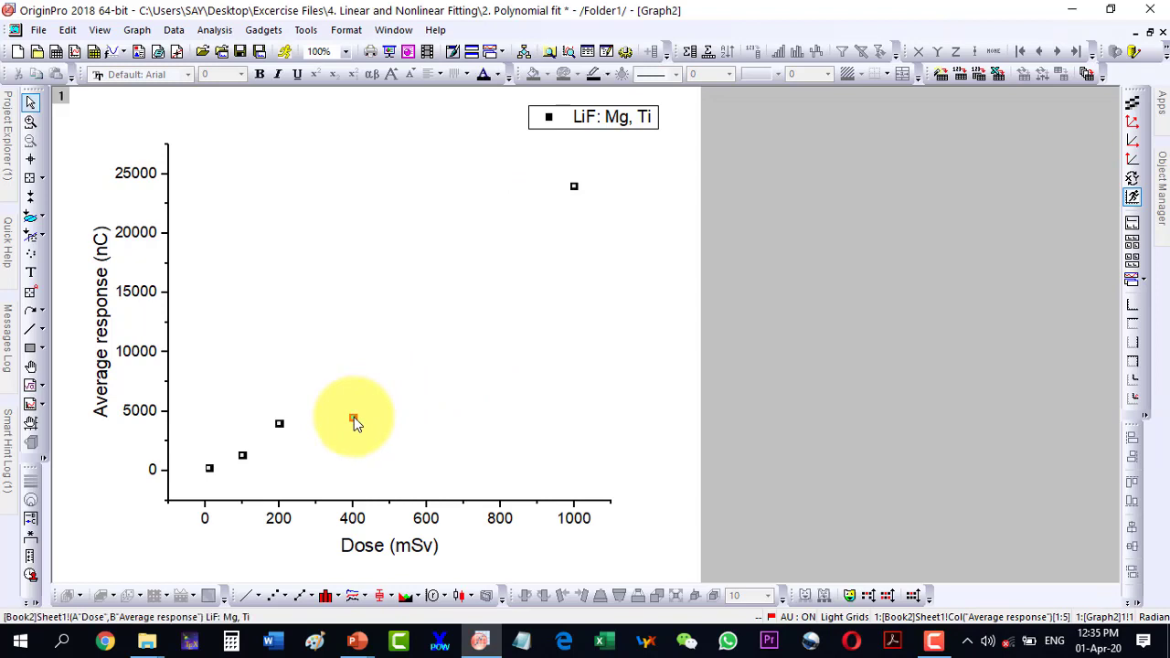
{"action": "right_click", "coordinate": [354, 419]}
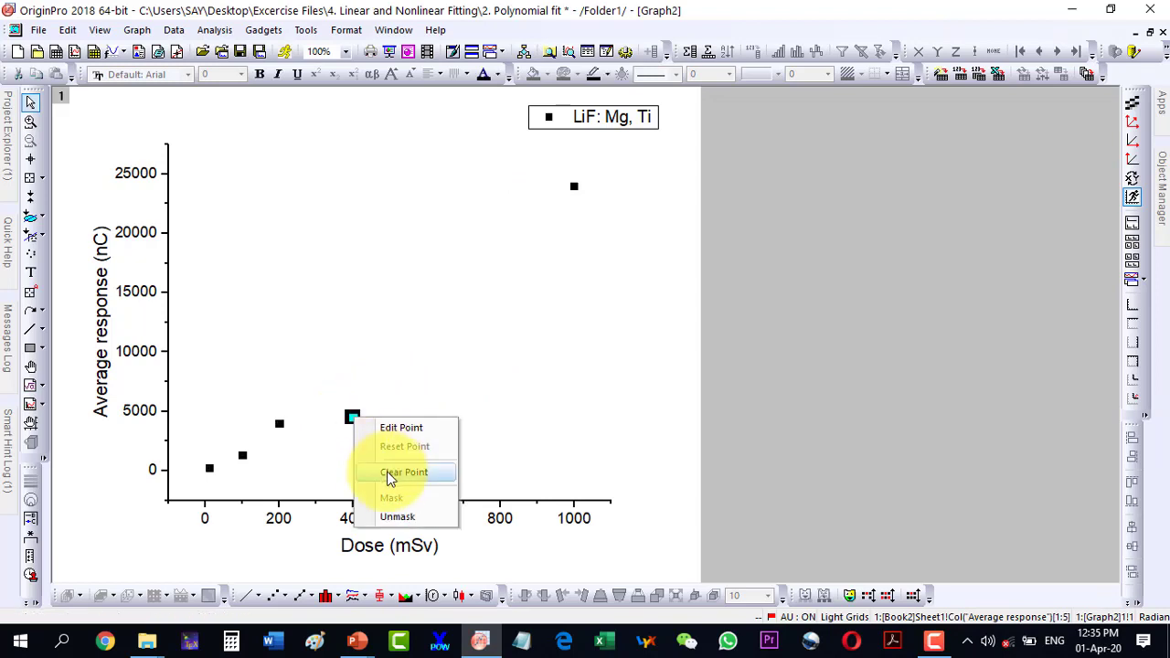
{"action": "left_click", "coordinate": [388, 517]}
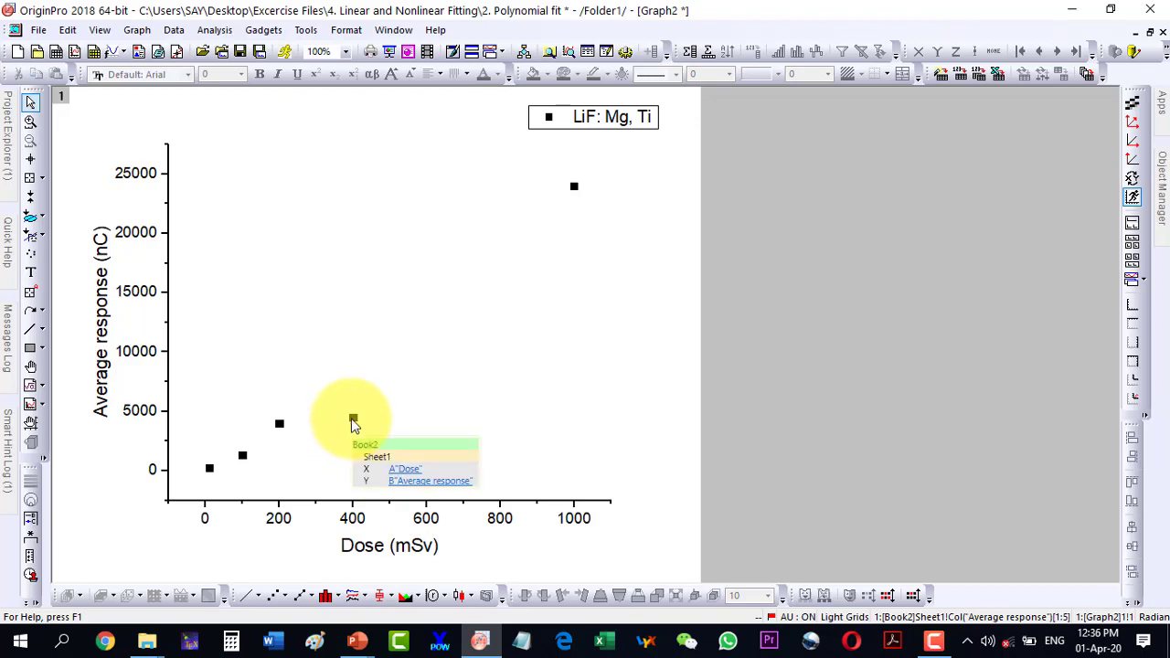
- Change Graph2's scatter symbols to hollow circles of size 15 with edge thickness 40
{"action": "double_click", "coordinate": [353, 420]}
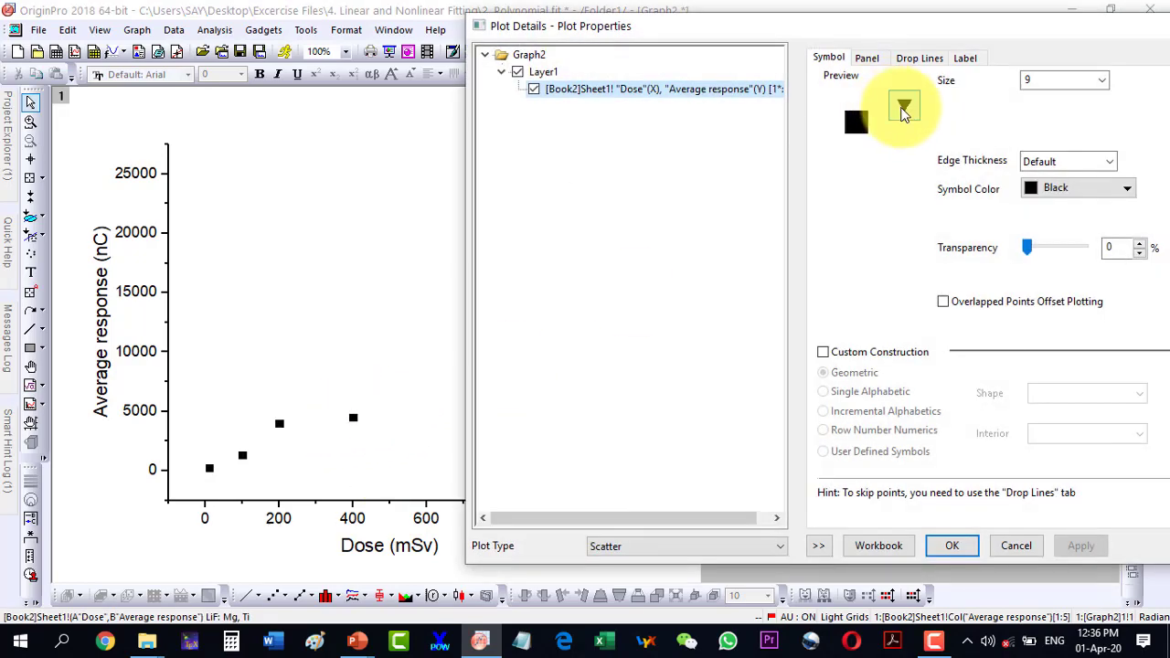
{"action": "left_click", "coordinate": [903, 108]}
{"action": "left_click", "coordinate": [820, 159]}
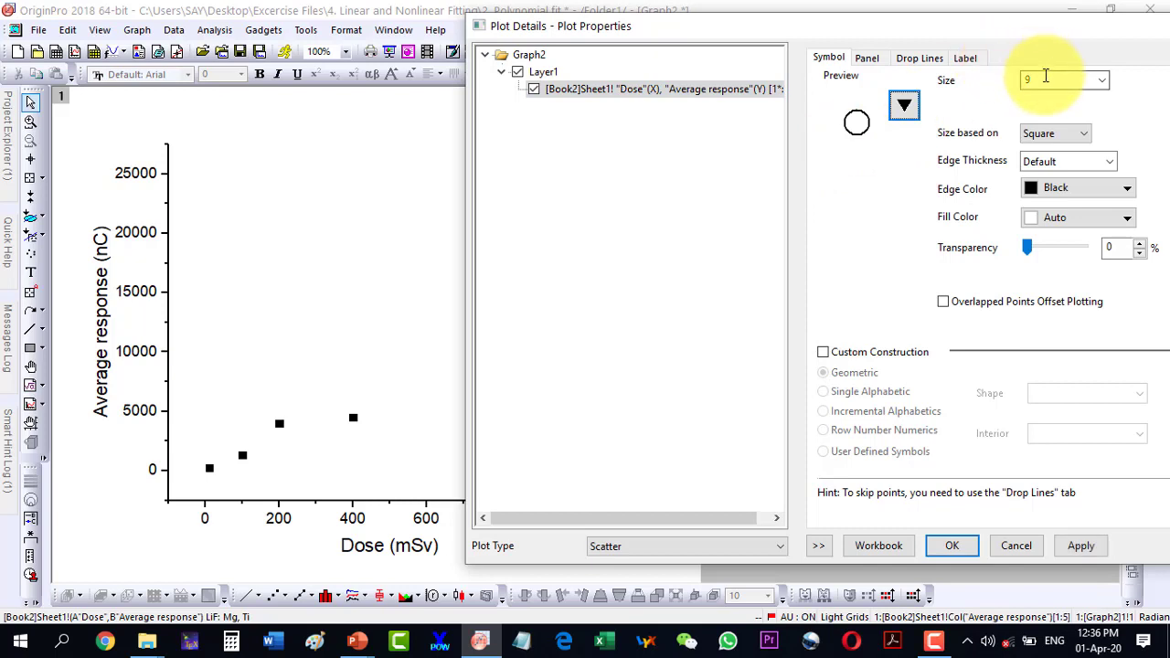
{"action": "double_click", "coordinate": [1044, 80]}
{"action": "left_click", "coordinate": [1109, 161]}
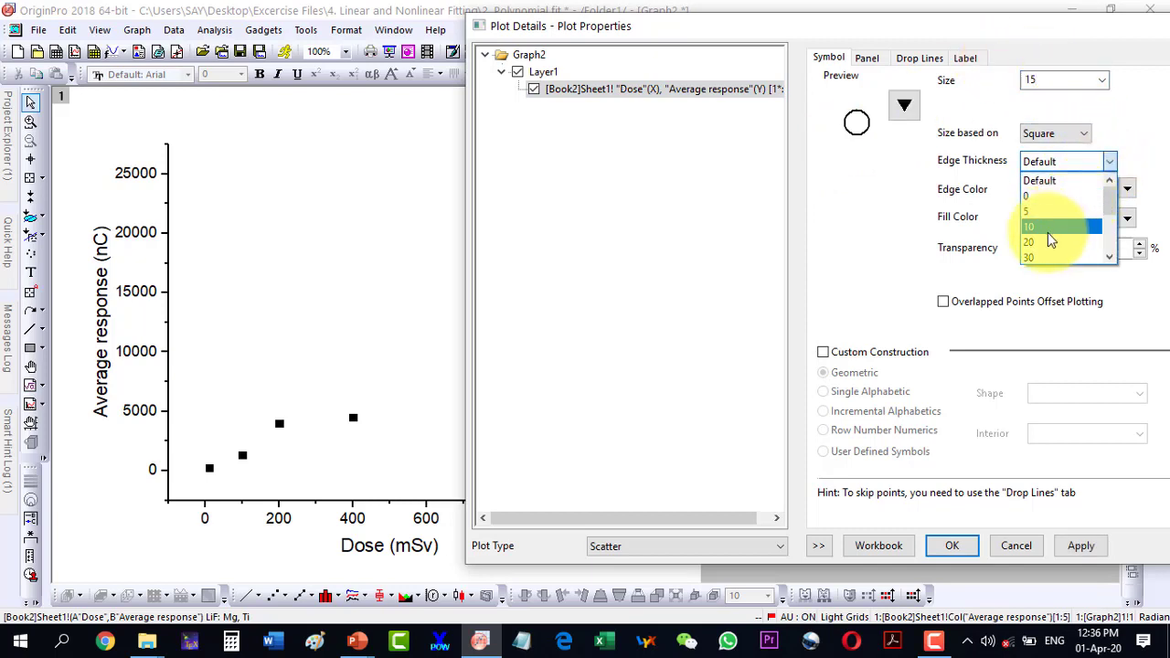
{"action": "scroll", "coordinate": [1043, 246], "scroll_direction": "down", "scroll_amount": 2}
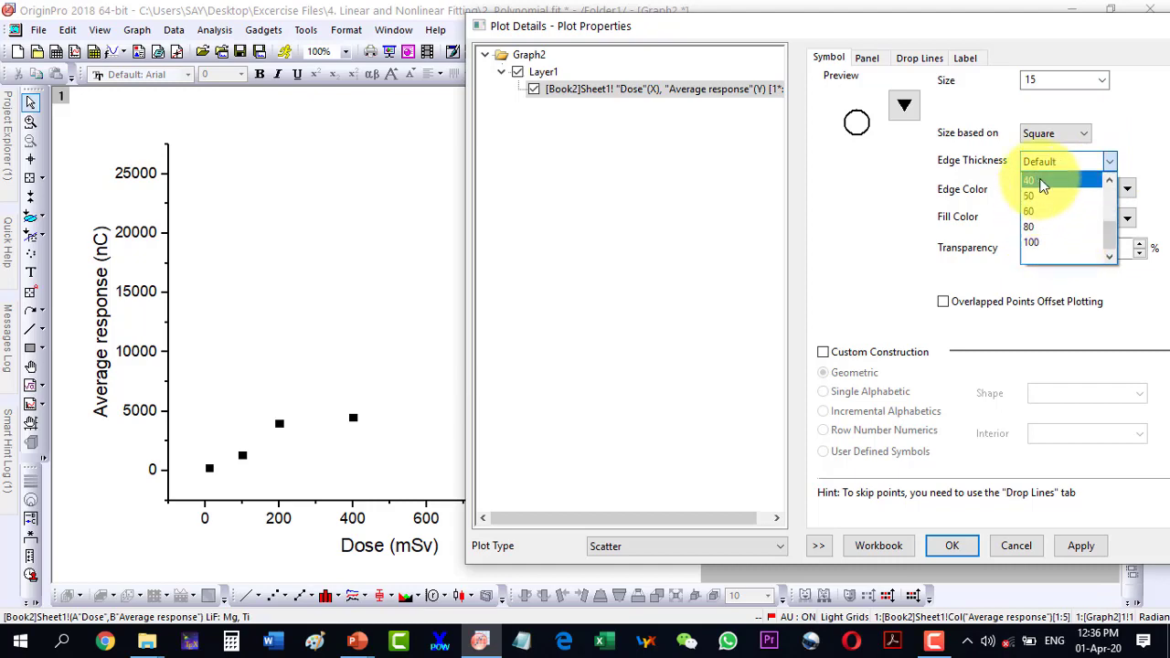
{"action": "left_click", "coordinate": [1040, 182]}
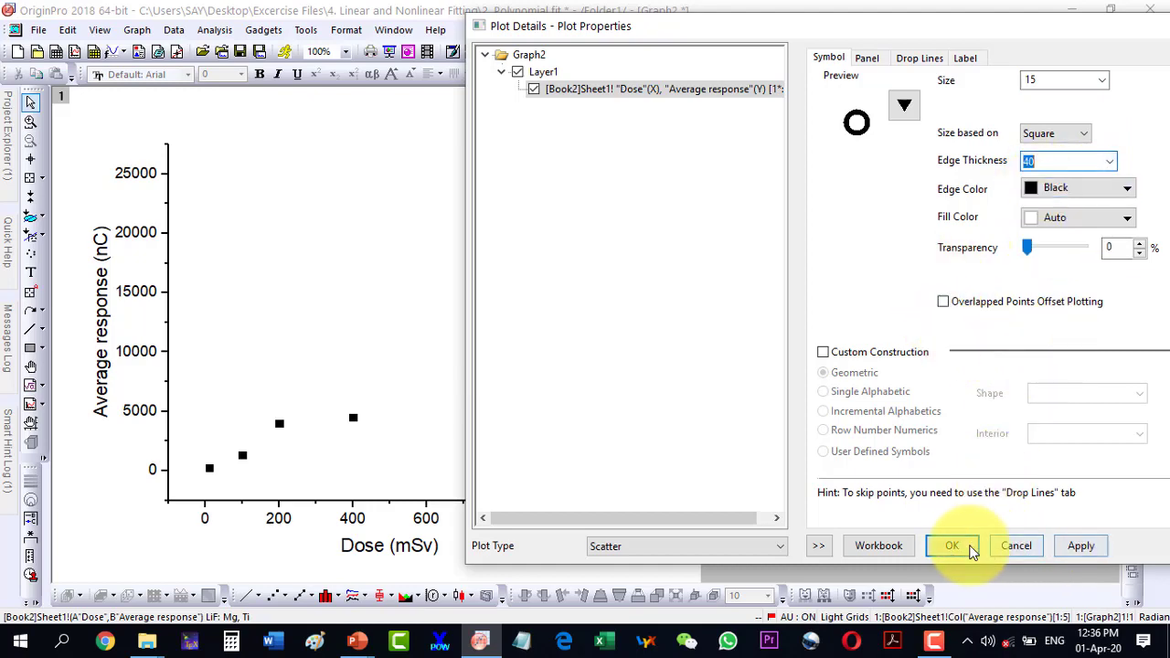
{"action": "left_click", "coordinate": [952, 546]}
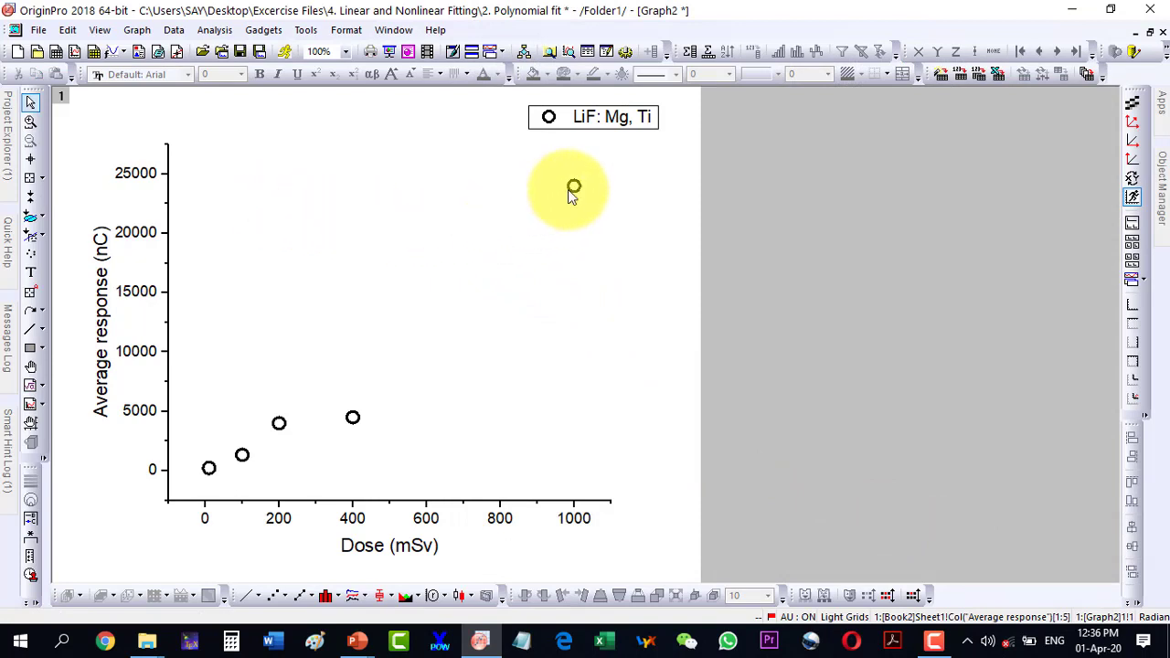
- Run a Polynomial Fit of order 2 on the five dose–response points
{"action": "left_click", "coordinate": [220, 35]}
{"action": "mouse_move", "coordinate": [234, 107]}
{"action": "mouse_move", "coordinate": [468, 107]}
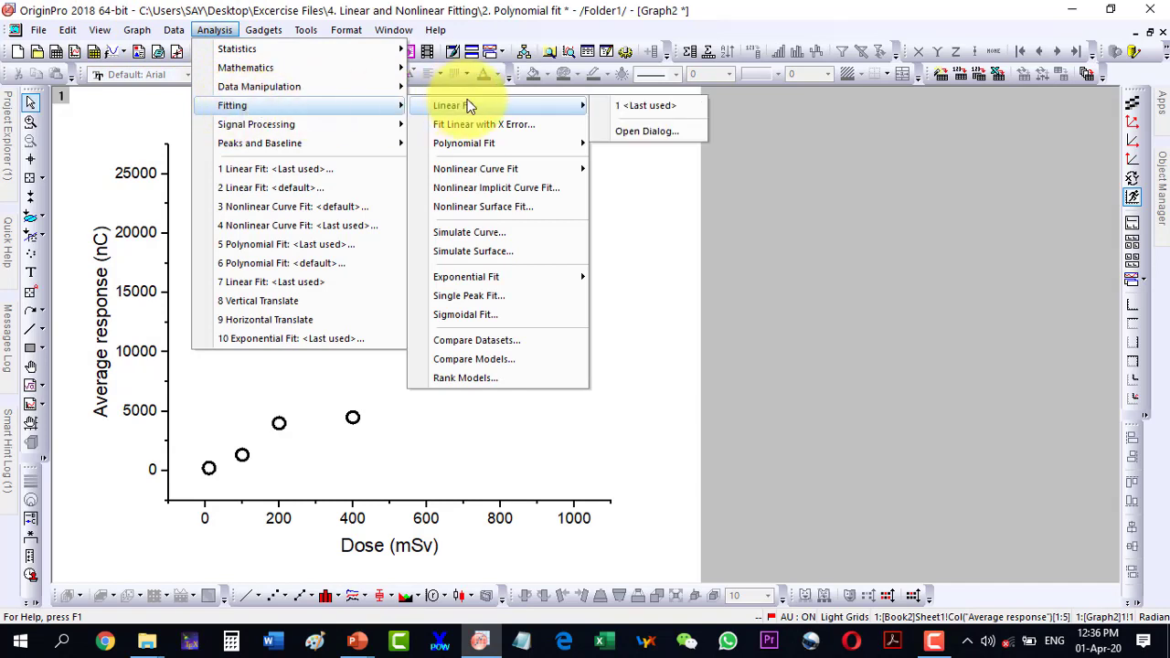
{"action": "mouse_move", "coordinate": [457, 142]}
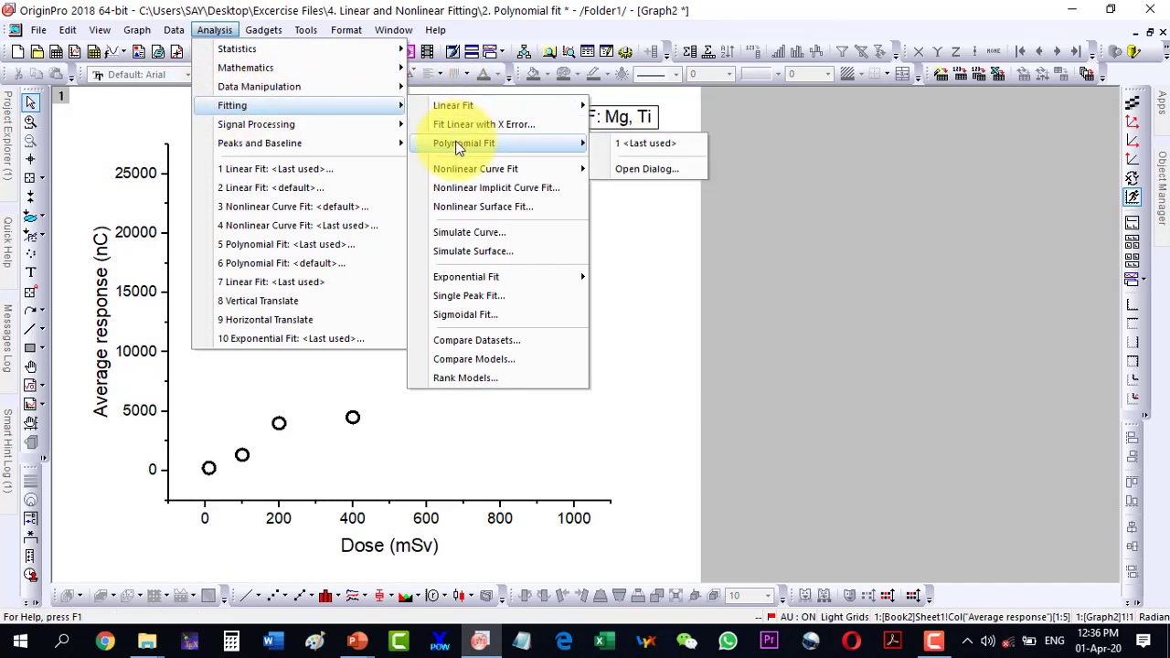
{"action": "left_click", "coordinate": [631, 169]}
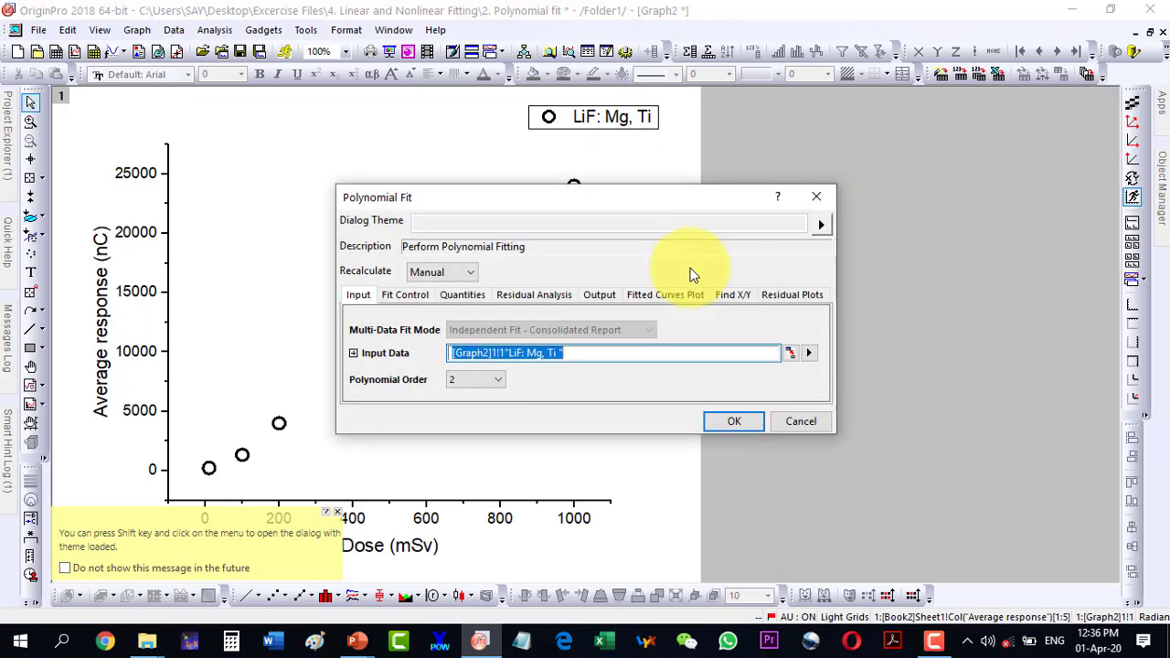
{"action": "left_click_drag", "start_coordinate": [505, 194], "coordinate": [667, 172]}
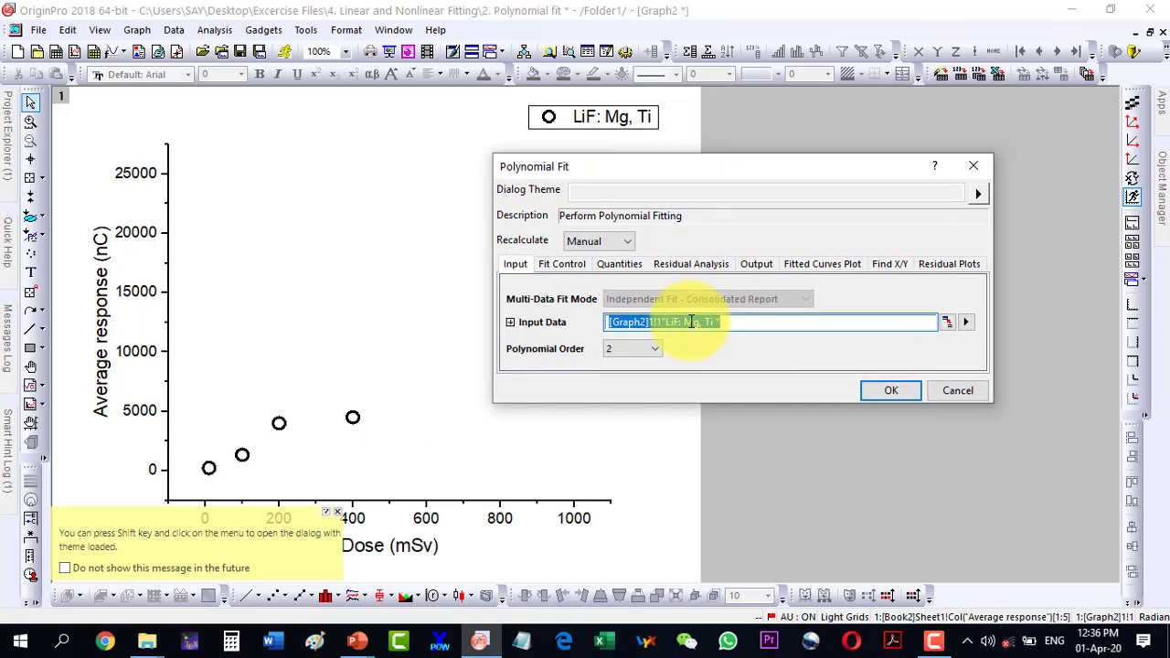
{"action": "left_click", "coordinate": [654, 351]}
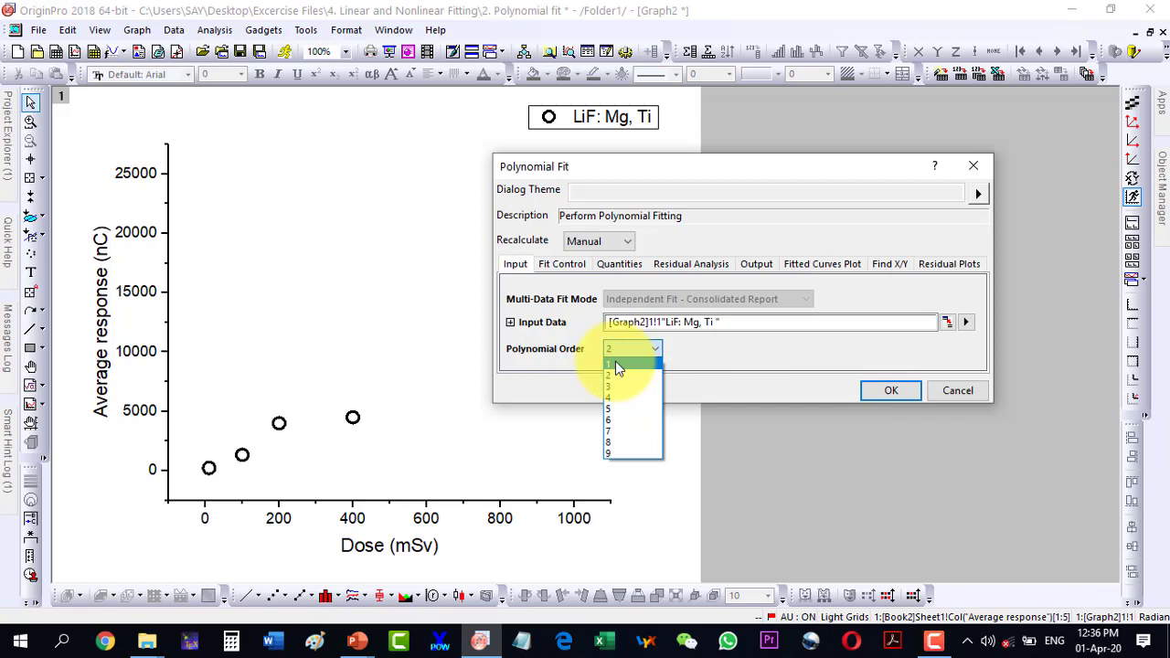
{"action": "left_click", "coordinate": [678, 355]}
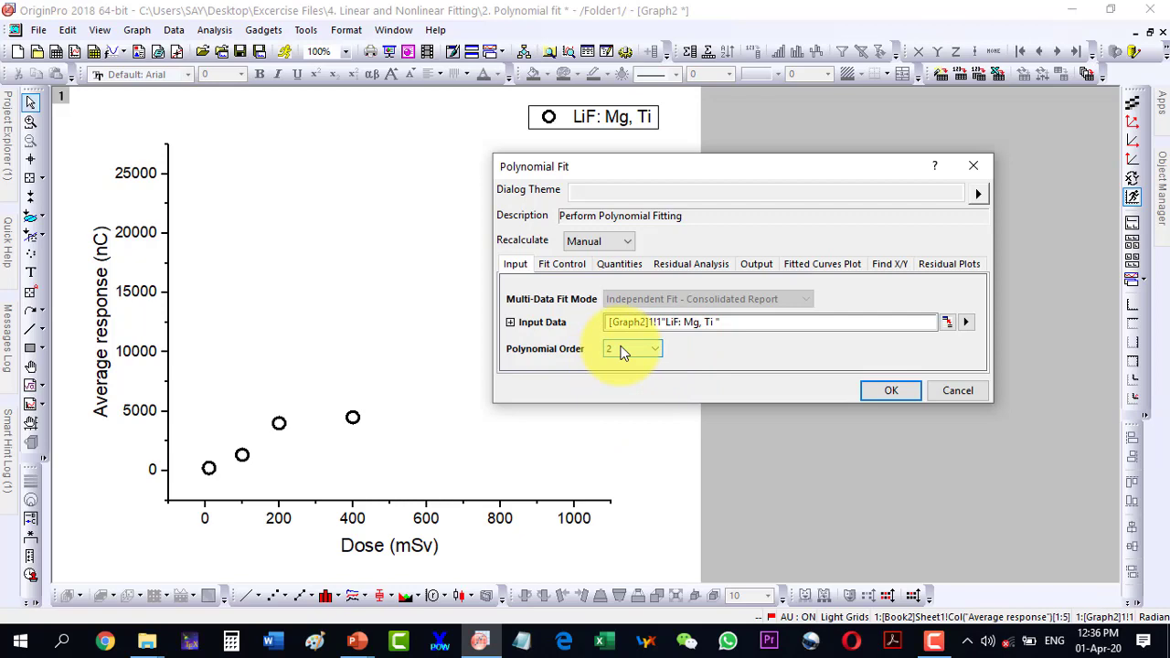
{"action": "left_click", "coordinate": [893, 392]}
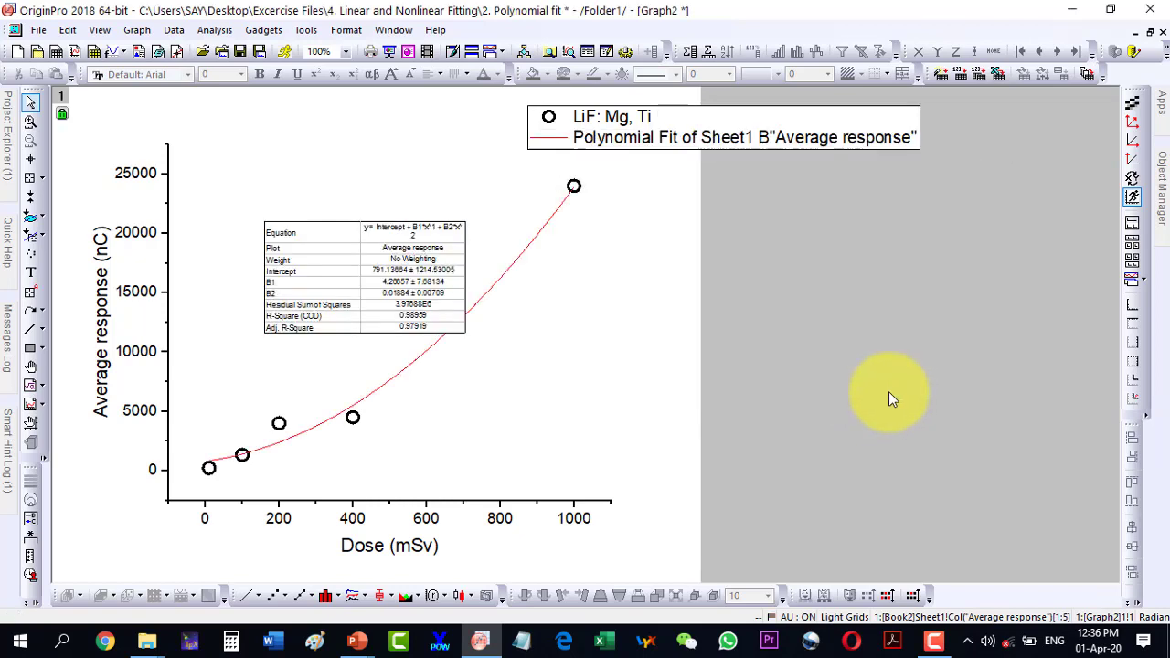
- Drag the polynomial fit results table right of the plot and resize it larger
{"action": "left_click_drag", "start_coordinate": [370, 259], "coordinate": [810, 180]}
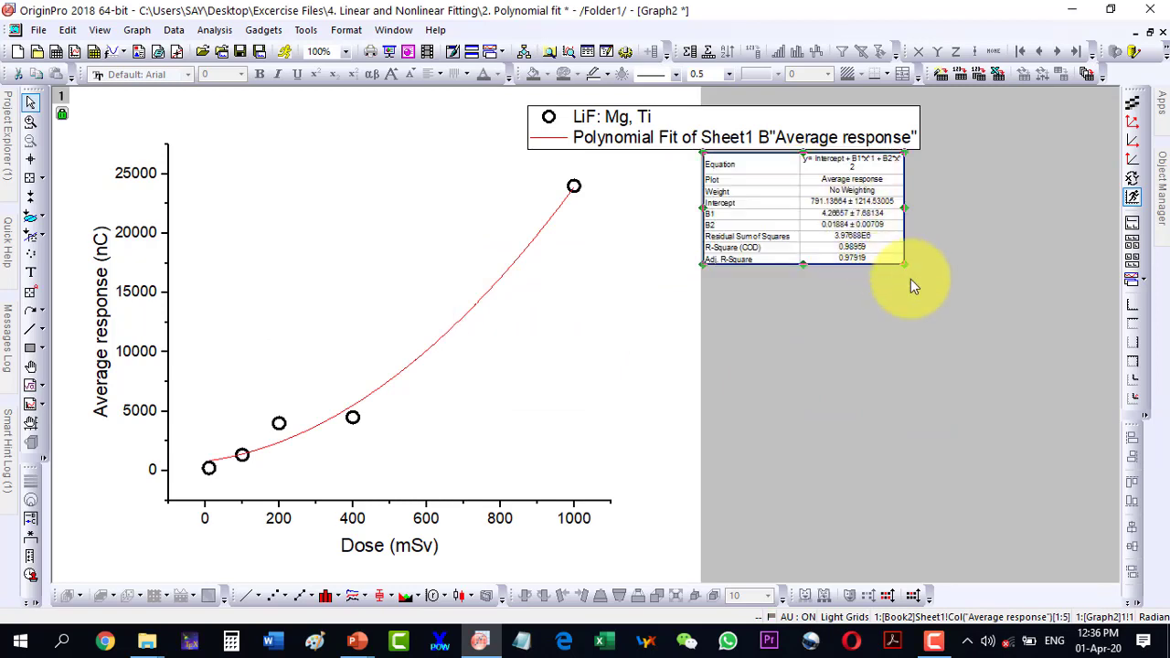
{"action": "left_click_drag", "start_coordinate": [905, 264], "coordinate": [1085, 525]}
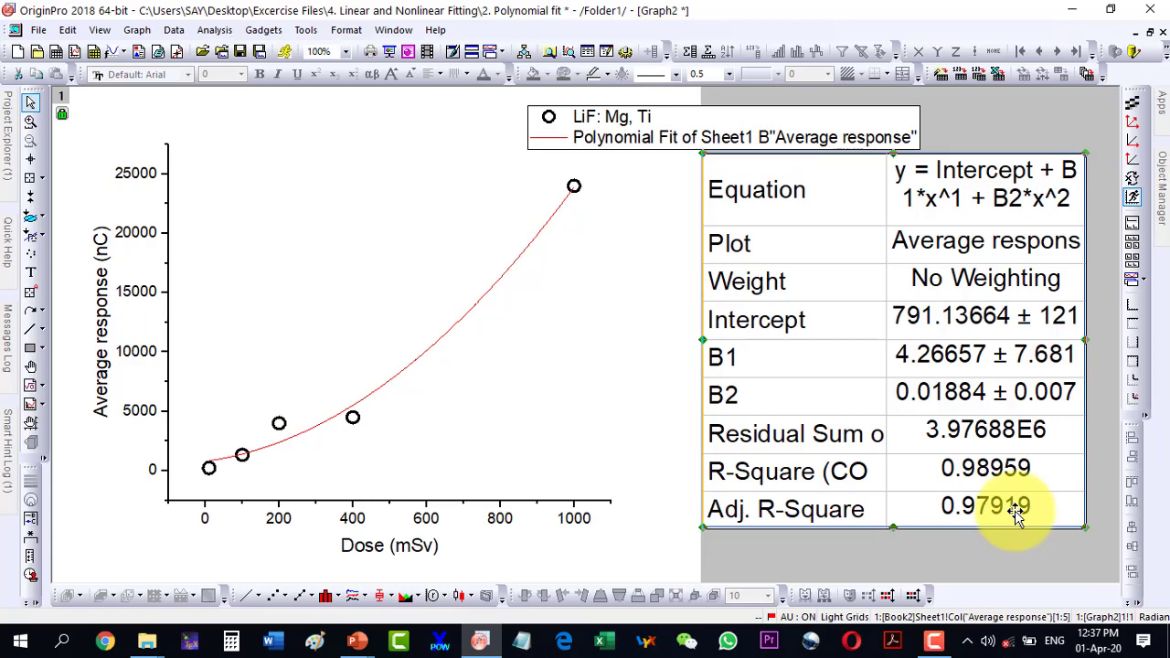
- Set the red polynomial fit curve's line width to 3
{"action": "double_click", "coordinate": [380, 386]}
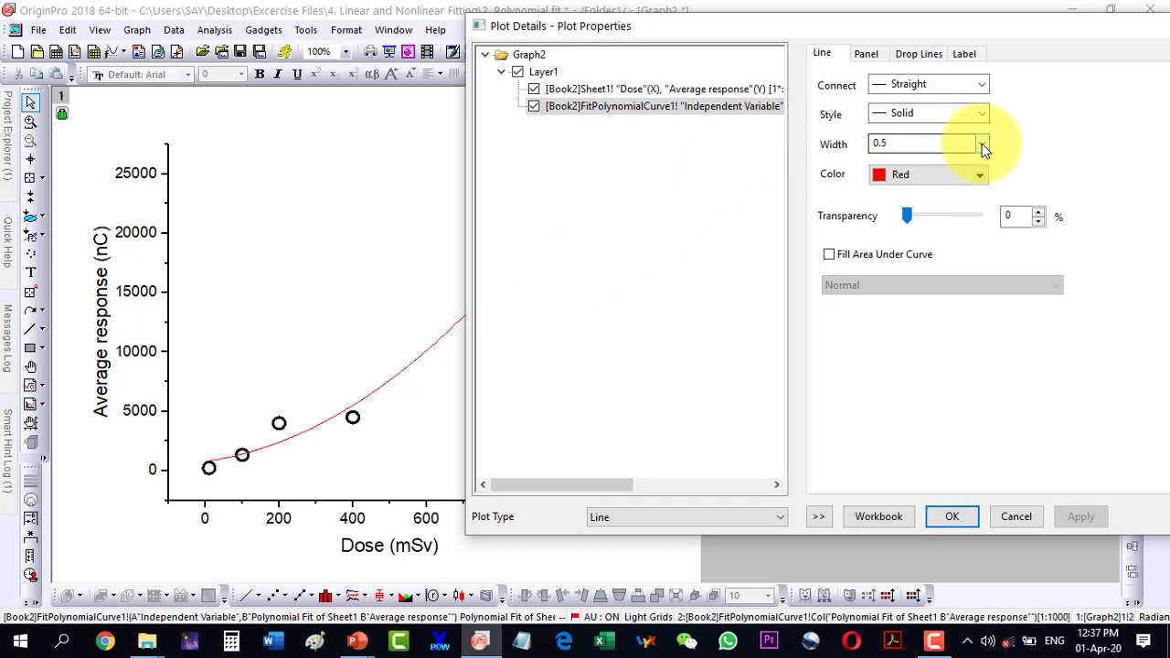
{"action": "left_click", "coordinate": [982, 144]}
{"action": "left_click", "coordinate": [886, 232]}
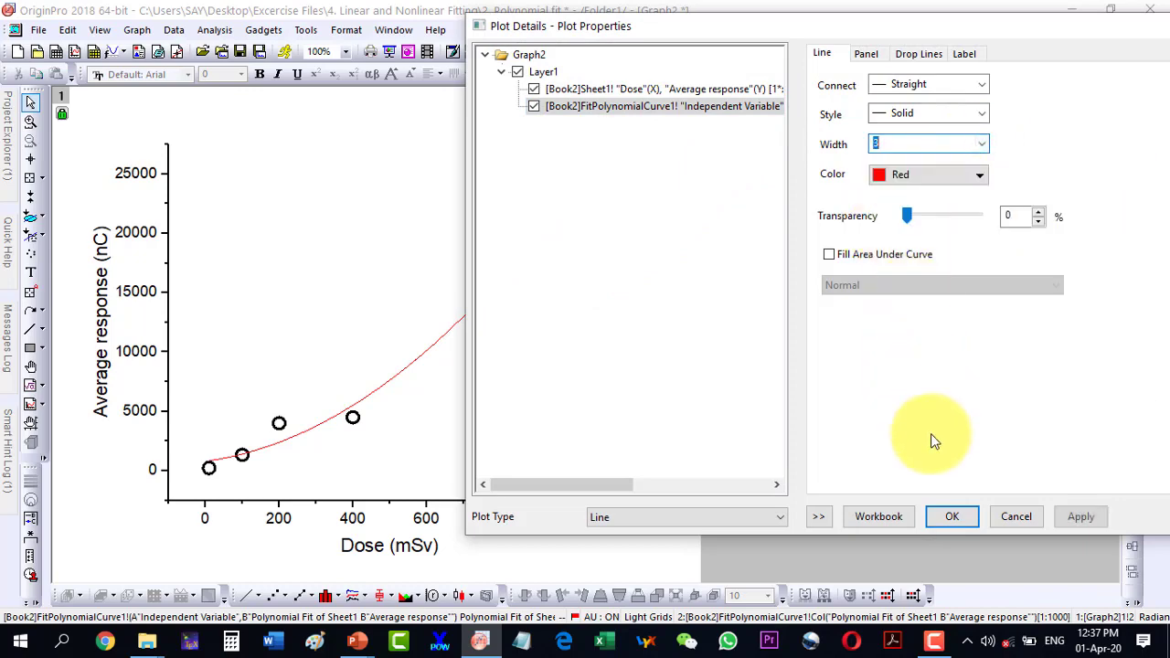
{"action": "left_click", "coordinate": [951, 517]}
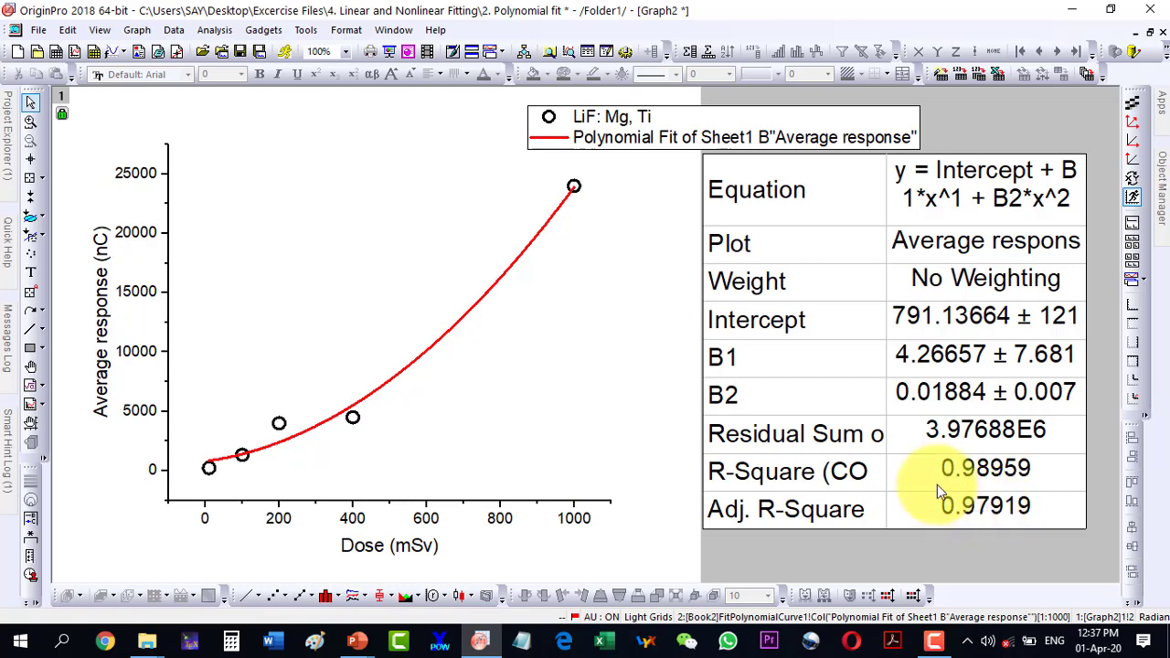
{"action": "mouse_move", "coordinate": [471, 316]}
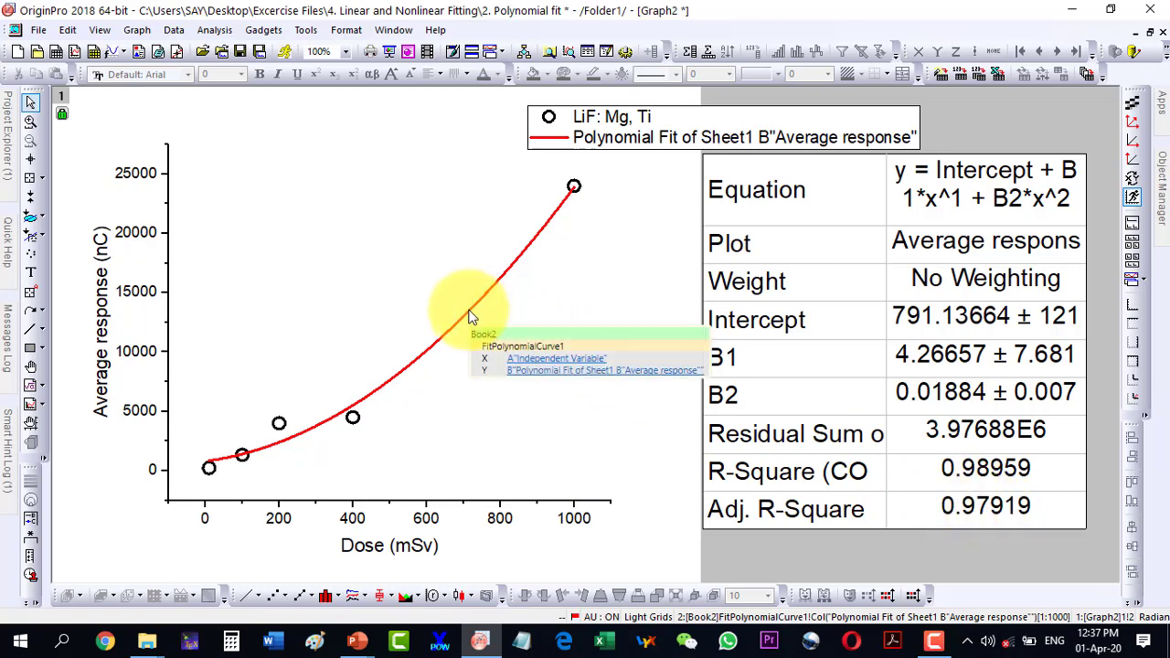